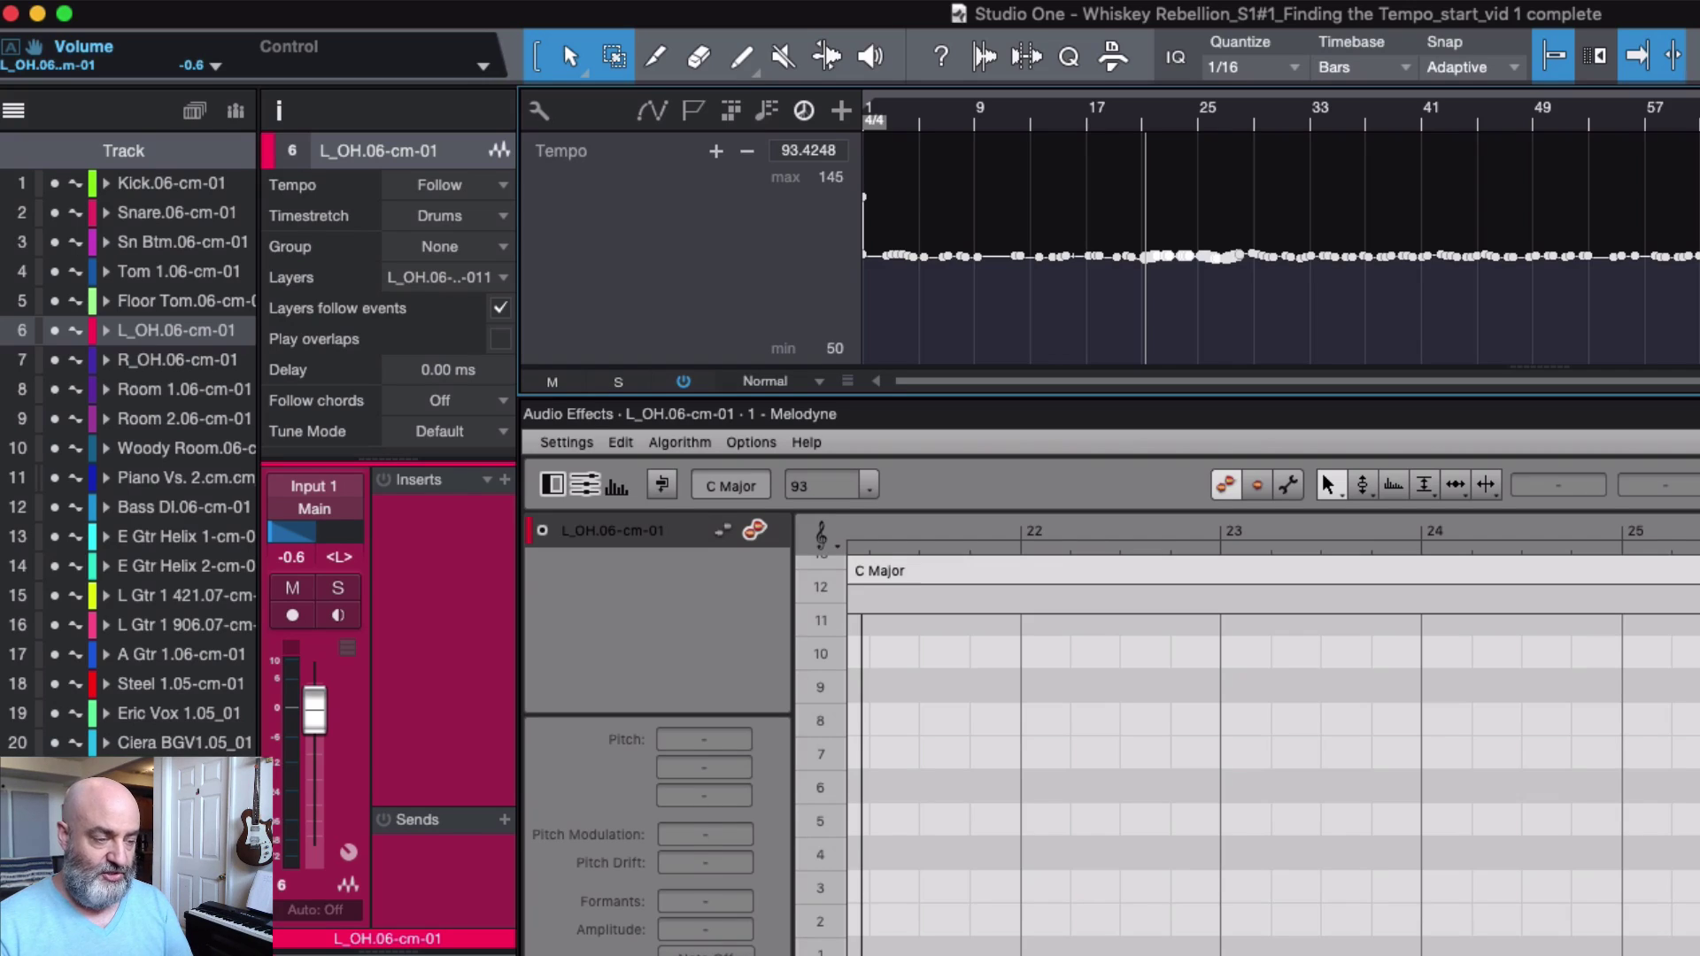
pyautogui.click(681, 443)
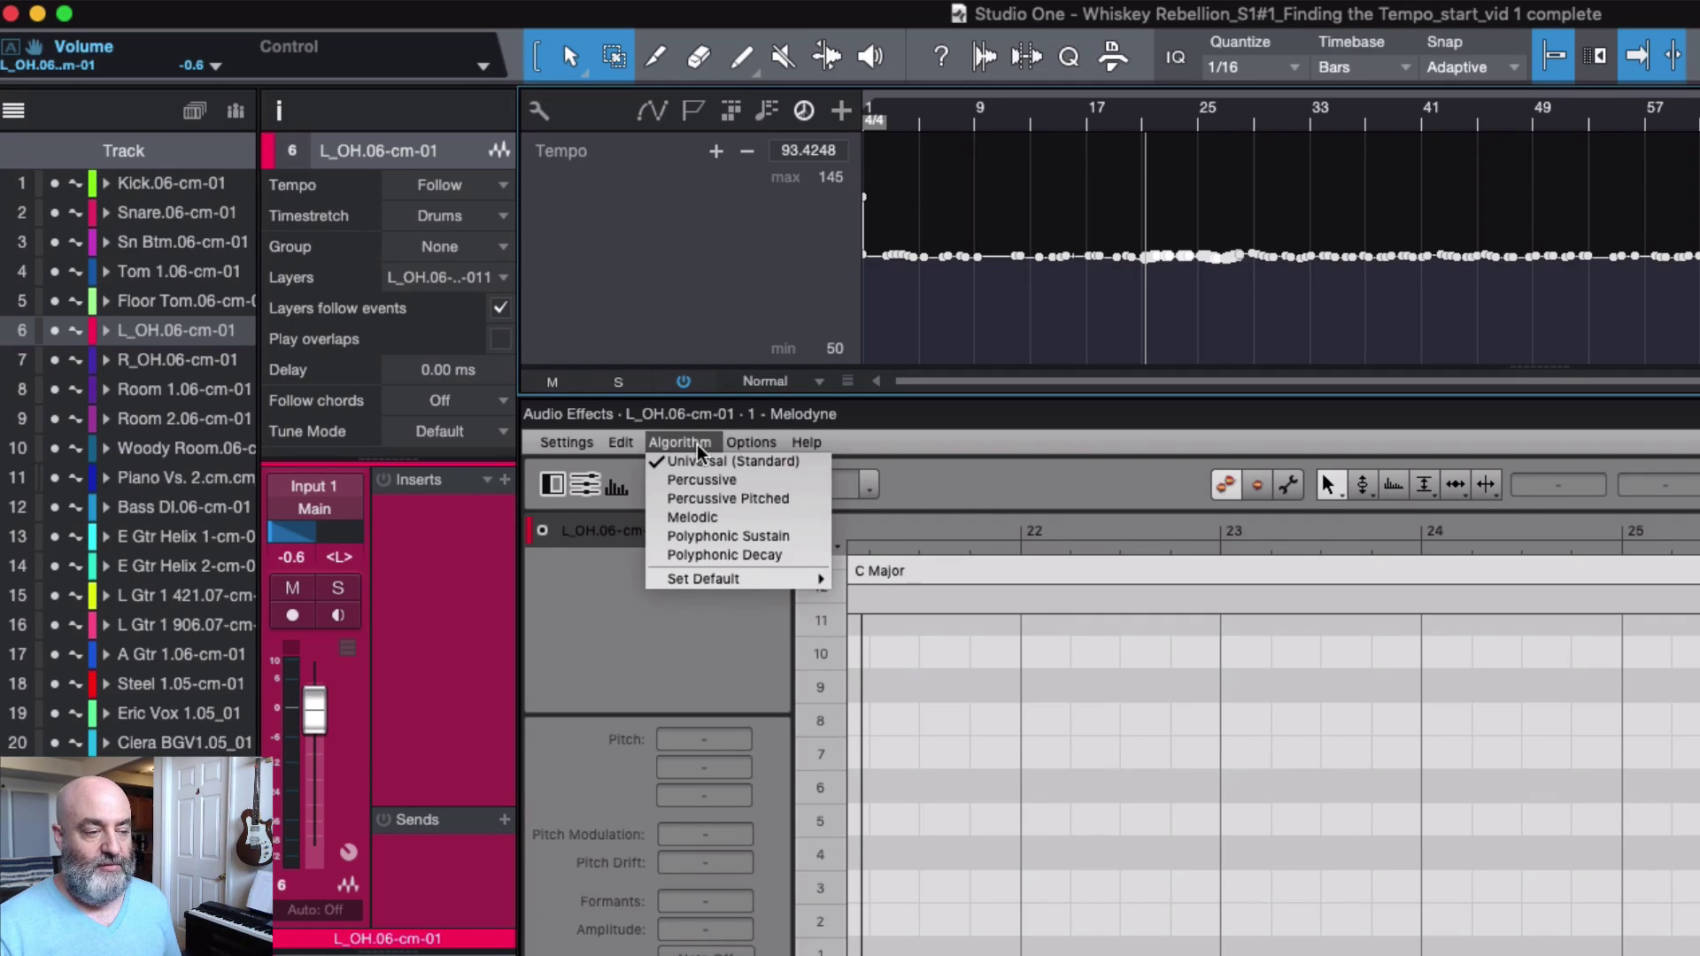
pyautogui.moveTo(702, 580)
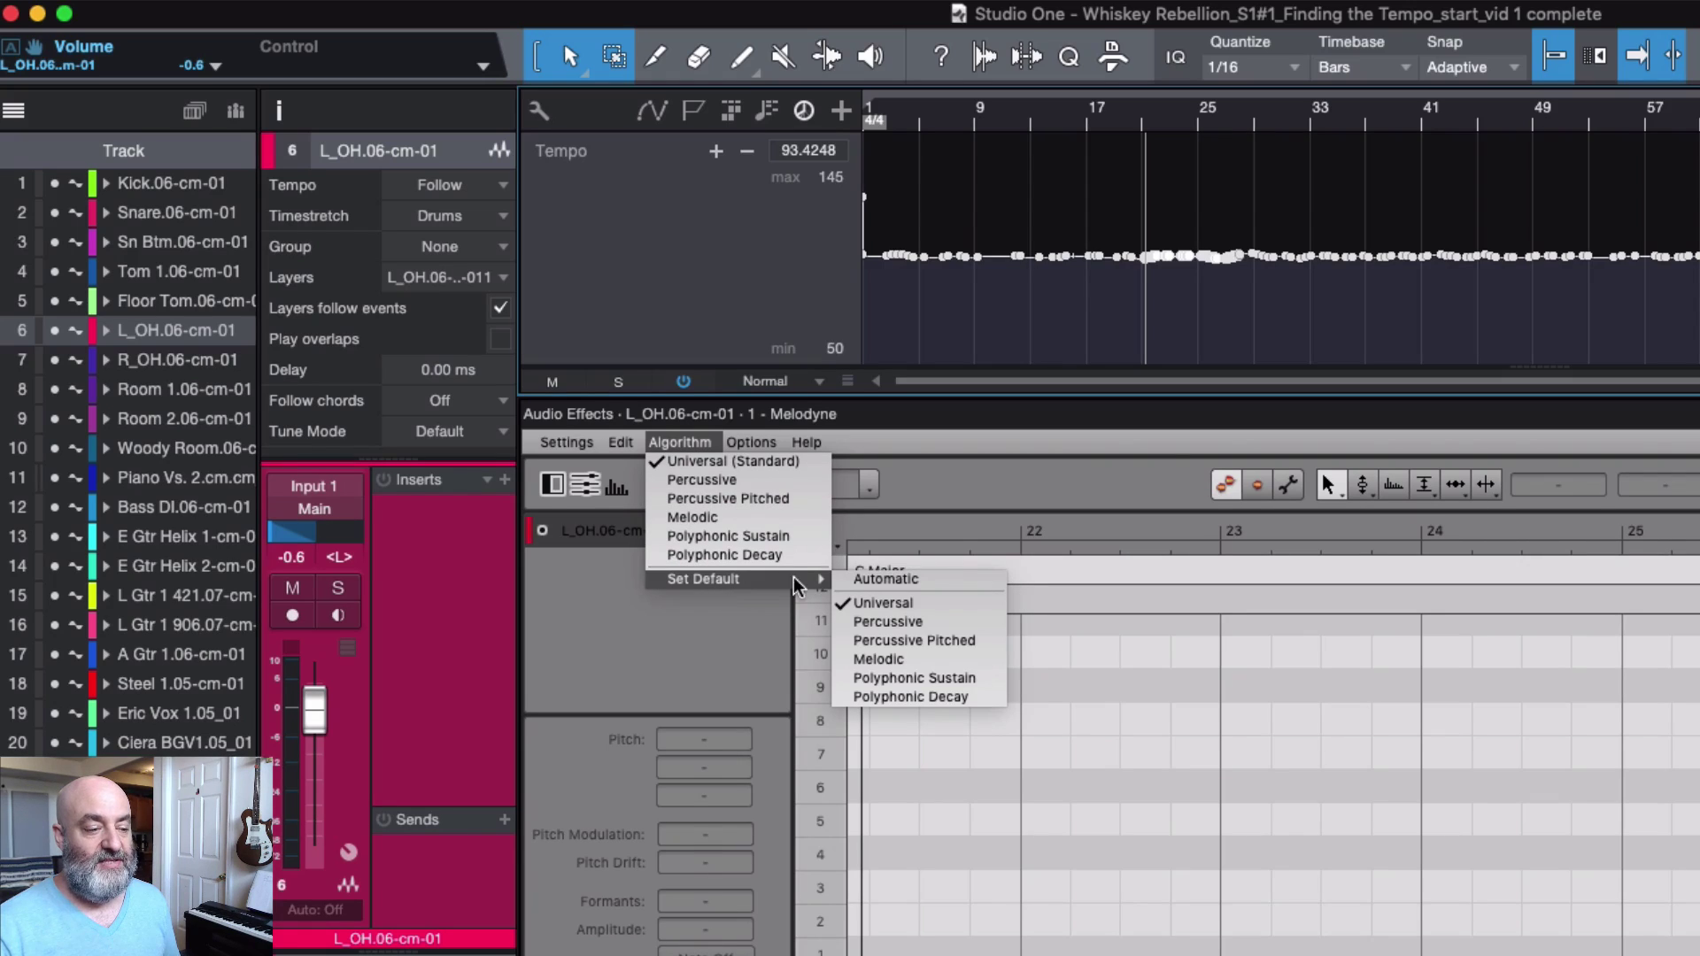
pyautogui.click(902, 466)
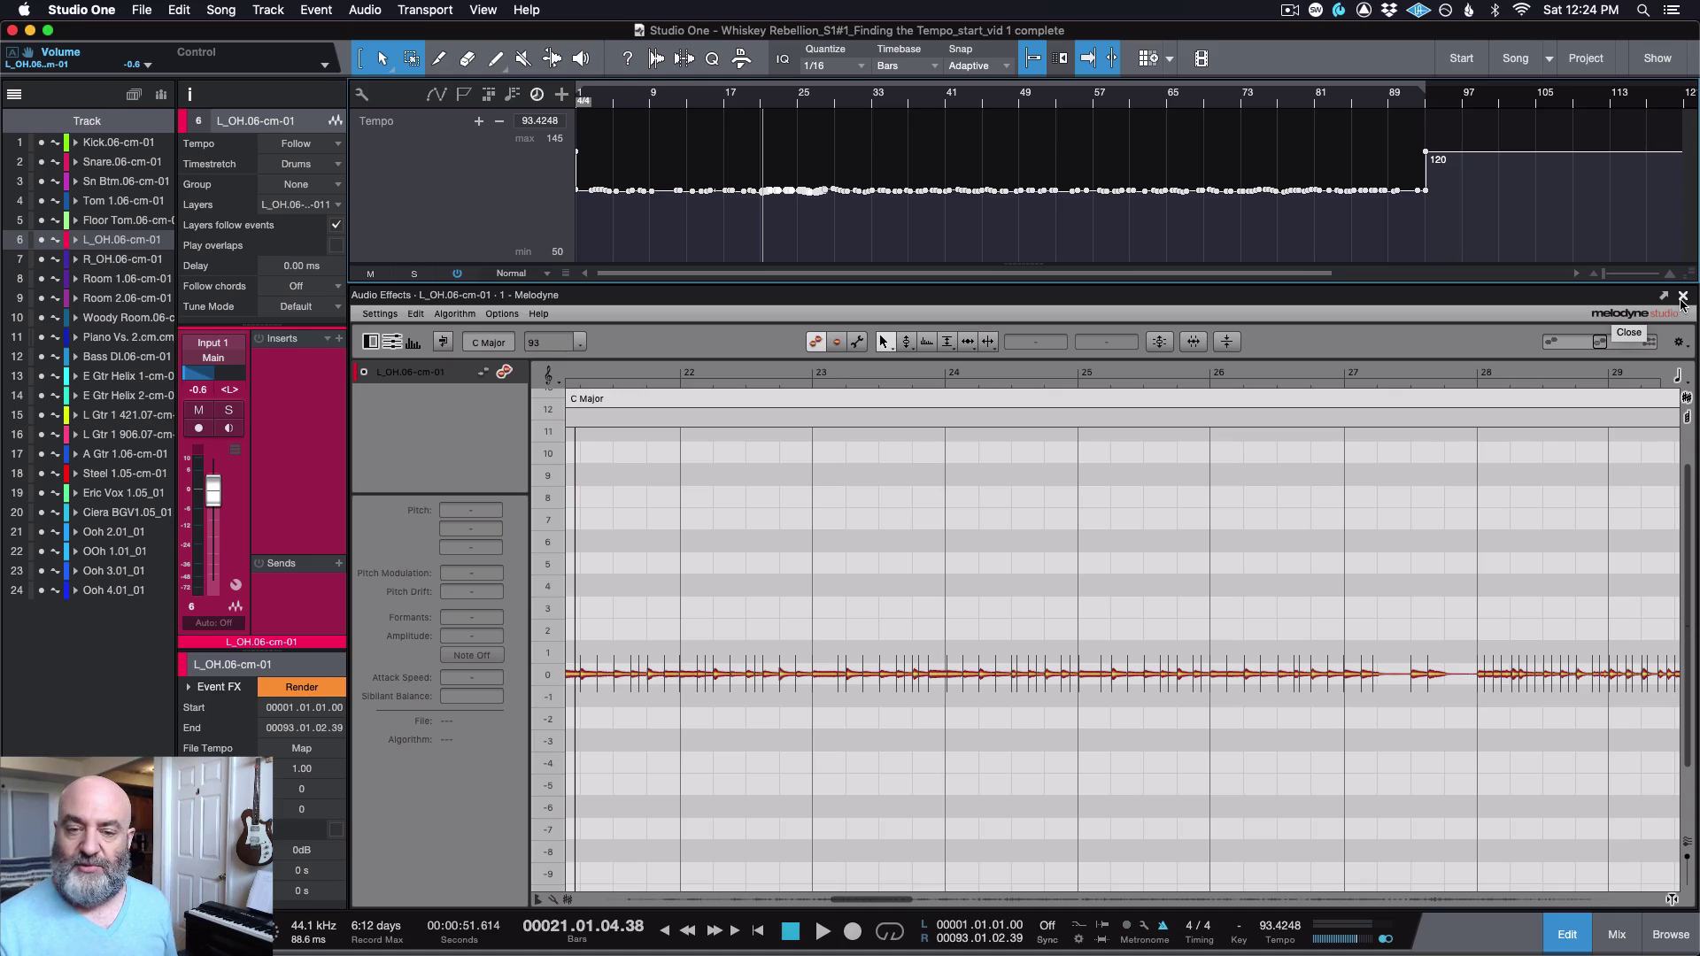
# Step: Close the Melodyne editor and select the audio events across all 24 tracks
pyautogui.click(1682, 299)
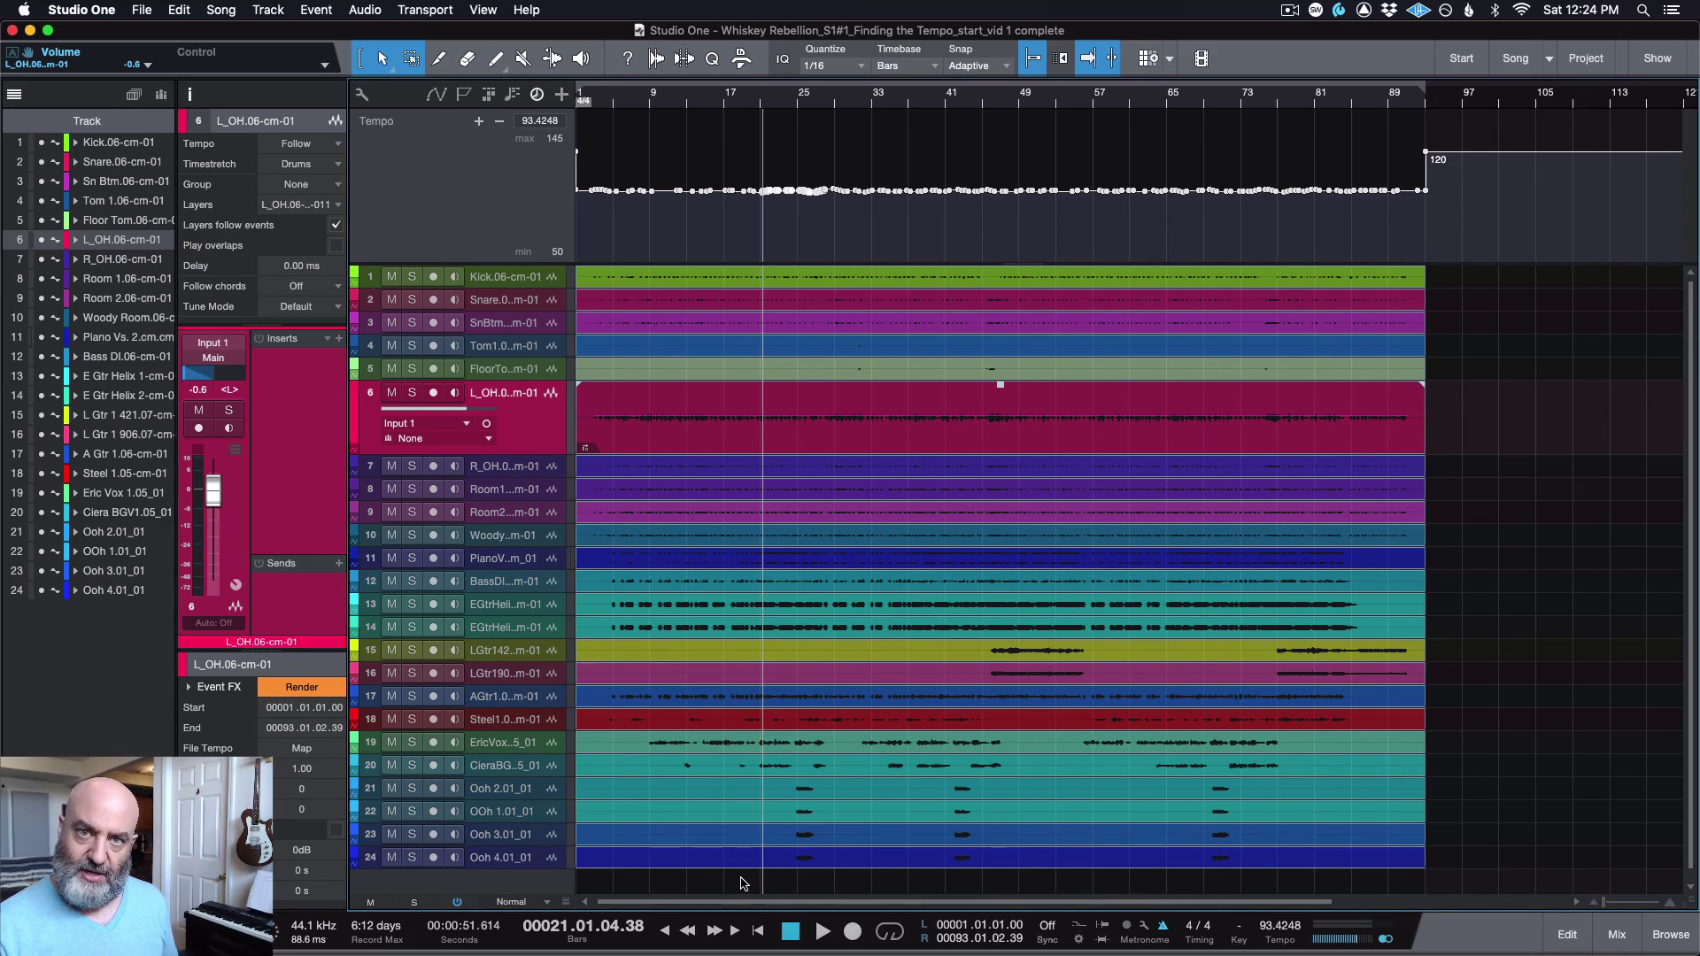
pyautogui.moveTo(743, 883); pyautogui.dragTo(843, 279)
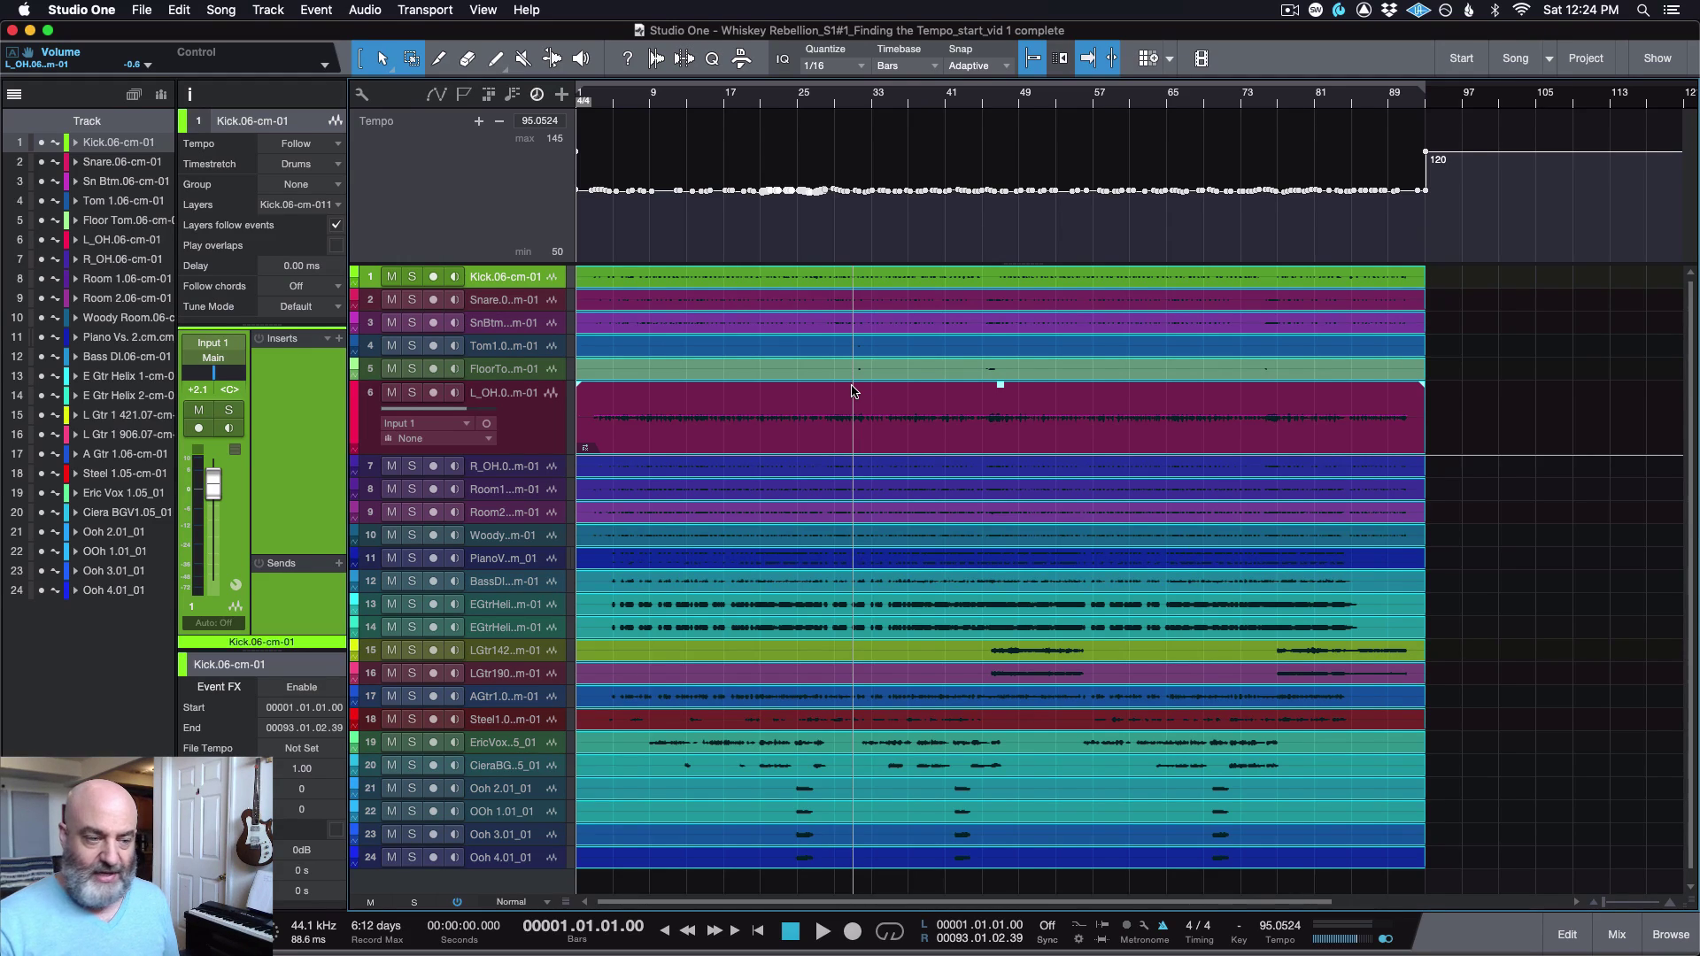
# Step: Load the selected events of all 24 tracks together into Melodyne with Cmd+M
pyautogui.press('super+m')
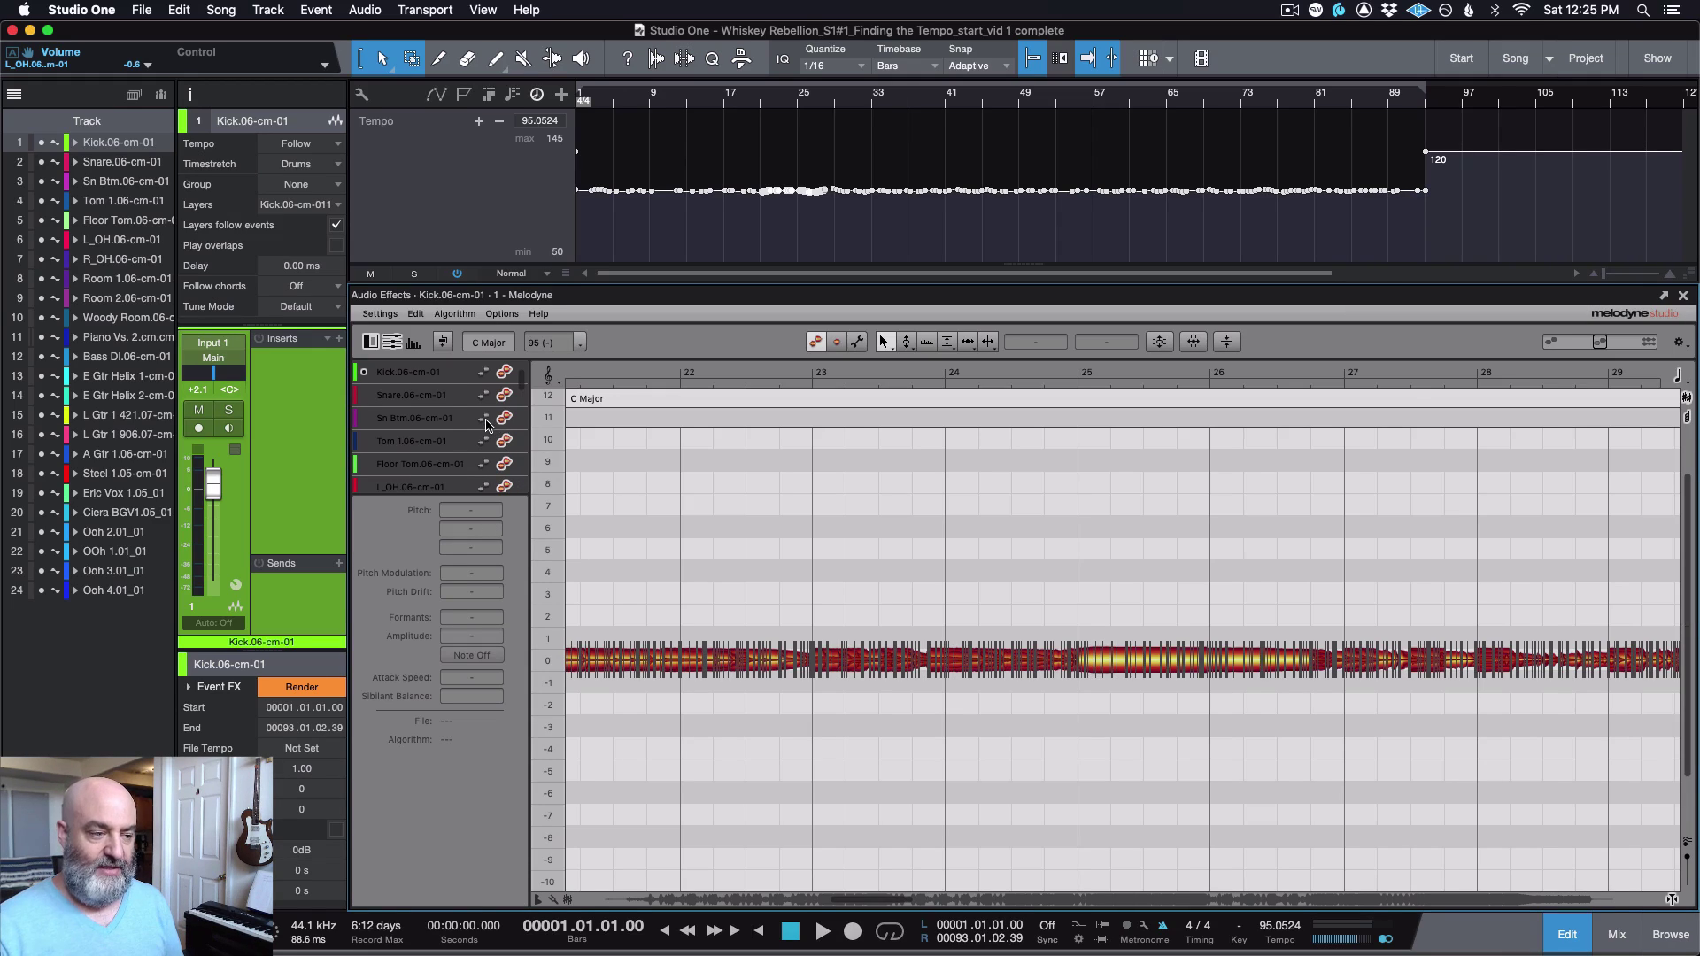
# Step: Show Melodyne's full track list, set the song position to bar 21, and open the file tempo options
pyautogui.click(371, 343)
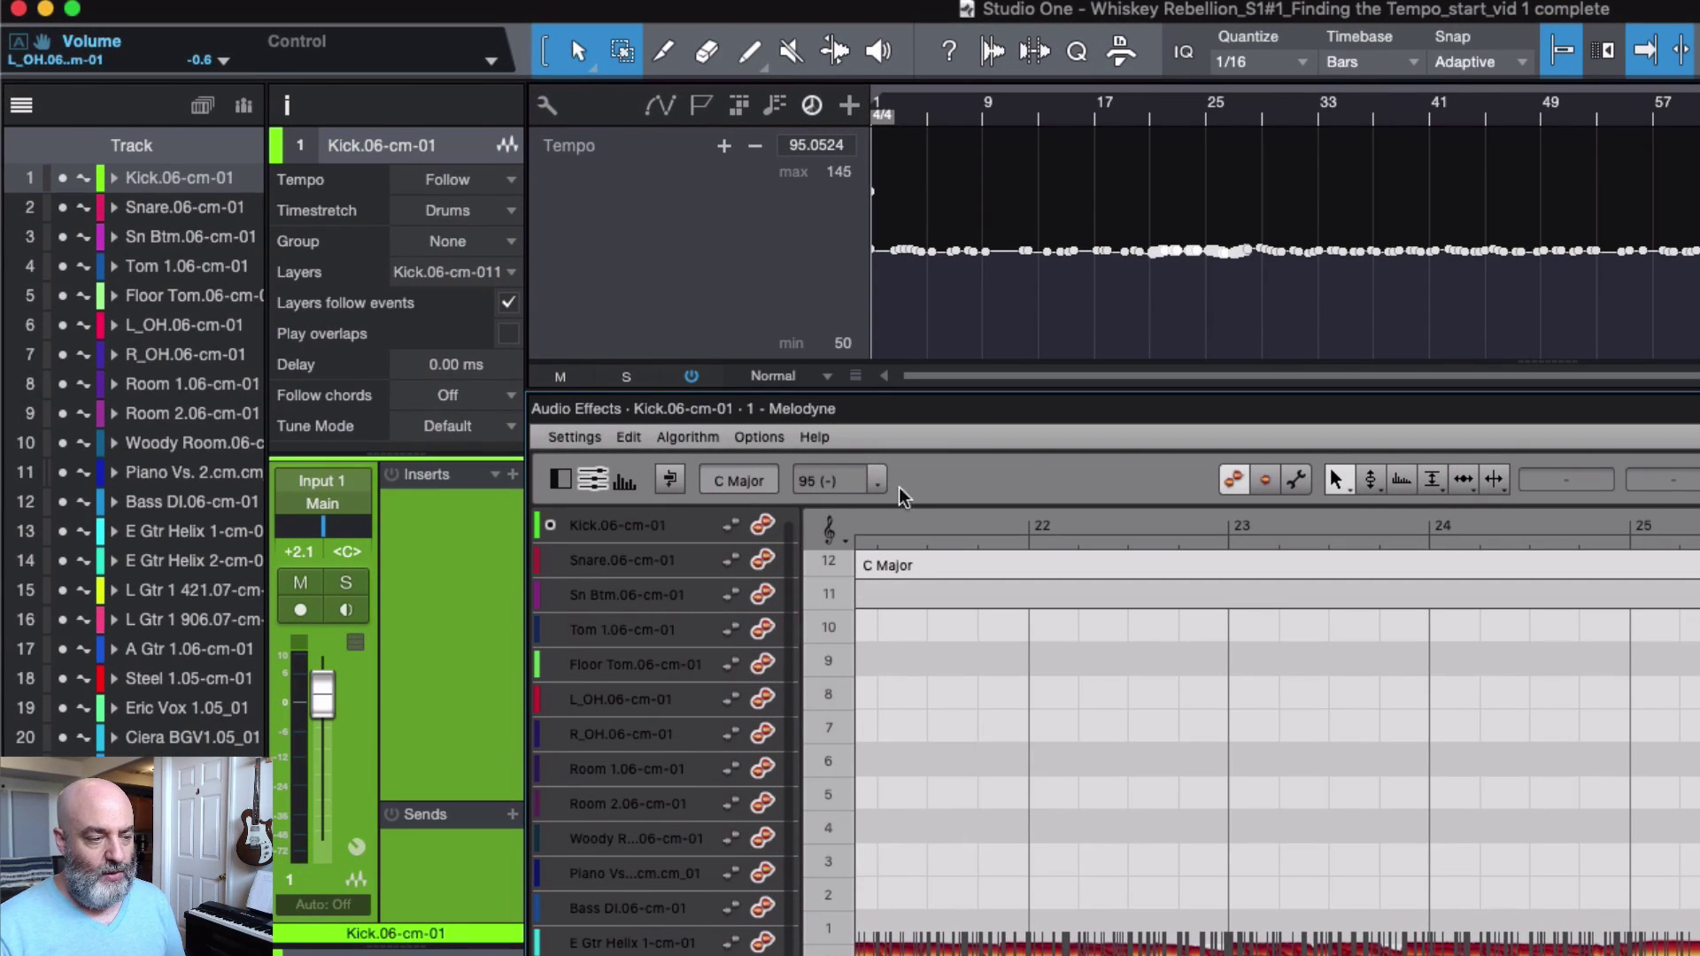
pyautogui.click(1123, 108)
pyautogui.click(1149, 111)
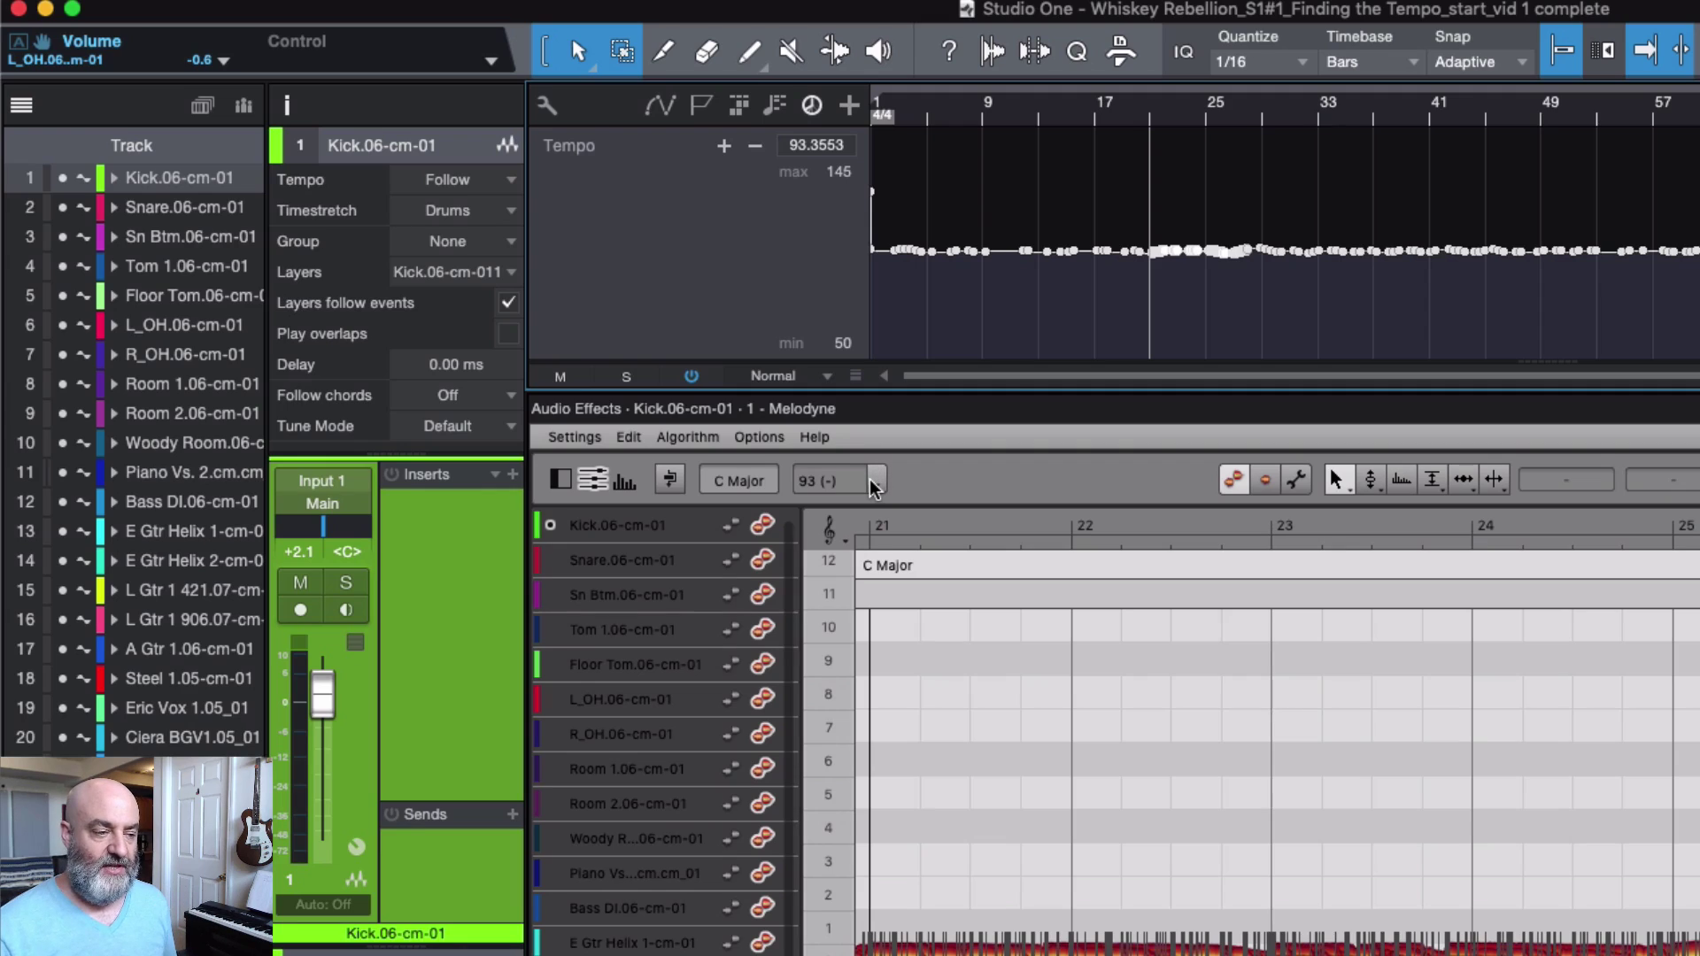
pyautogui.click(873, 484)
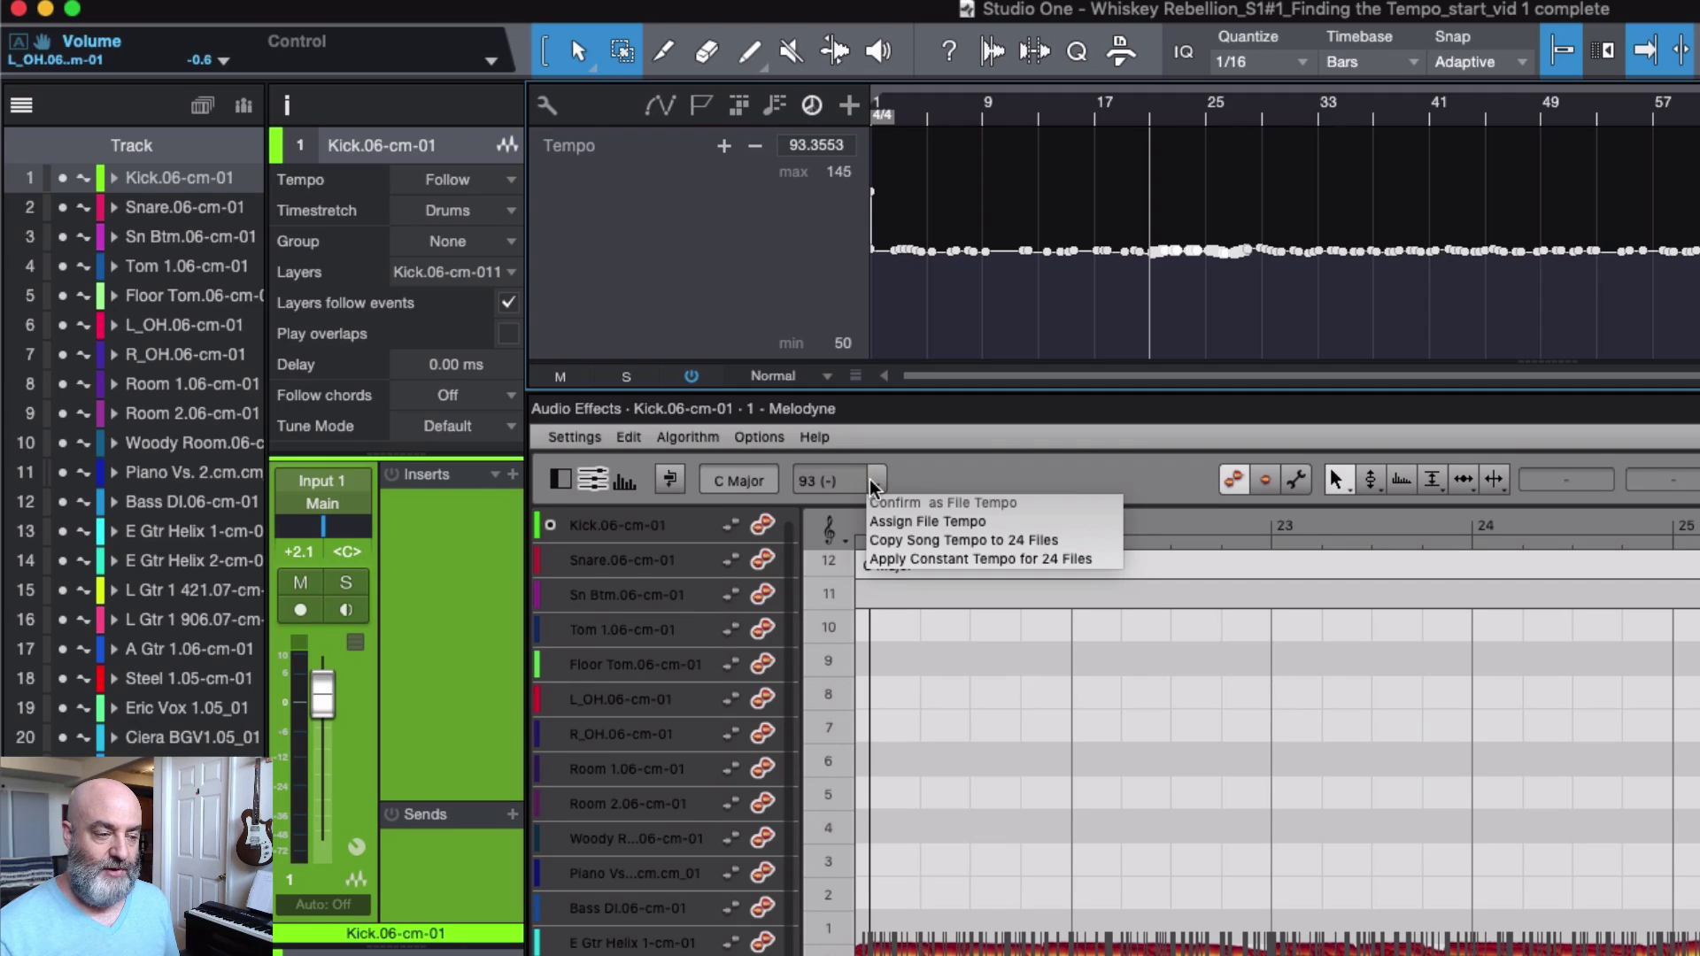
# Step: Apply Copy Song Tempo to 24 Files, then close Melodyne with F2
pyautogui.click(909, 540)
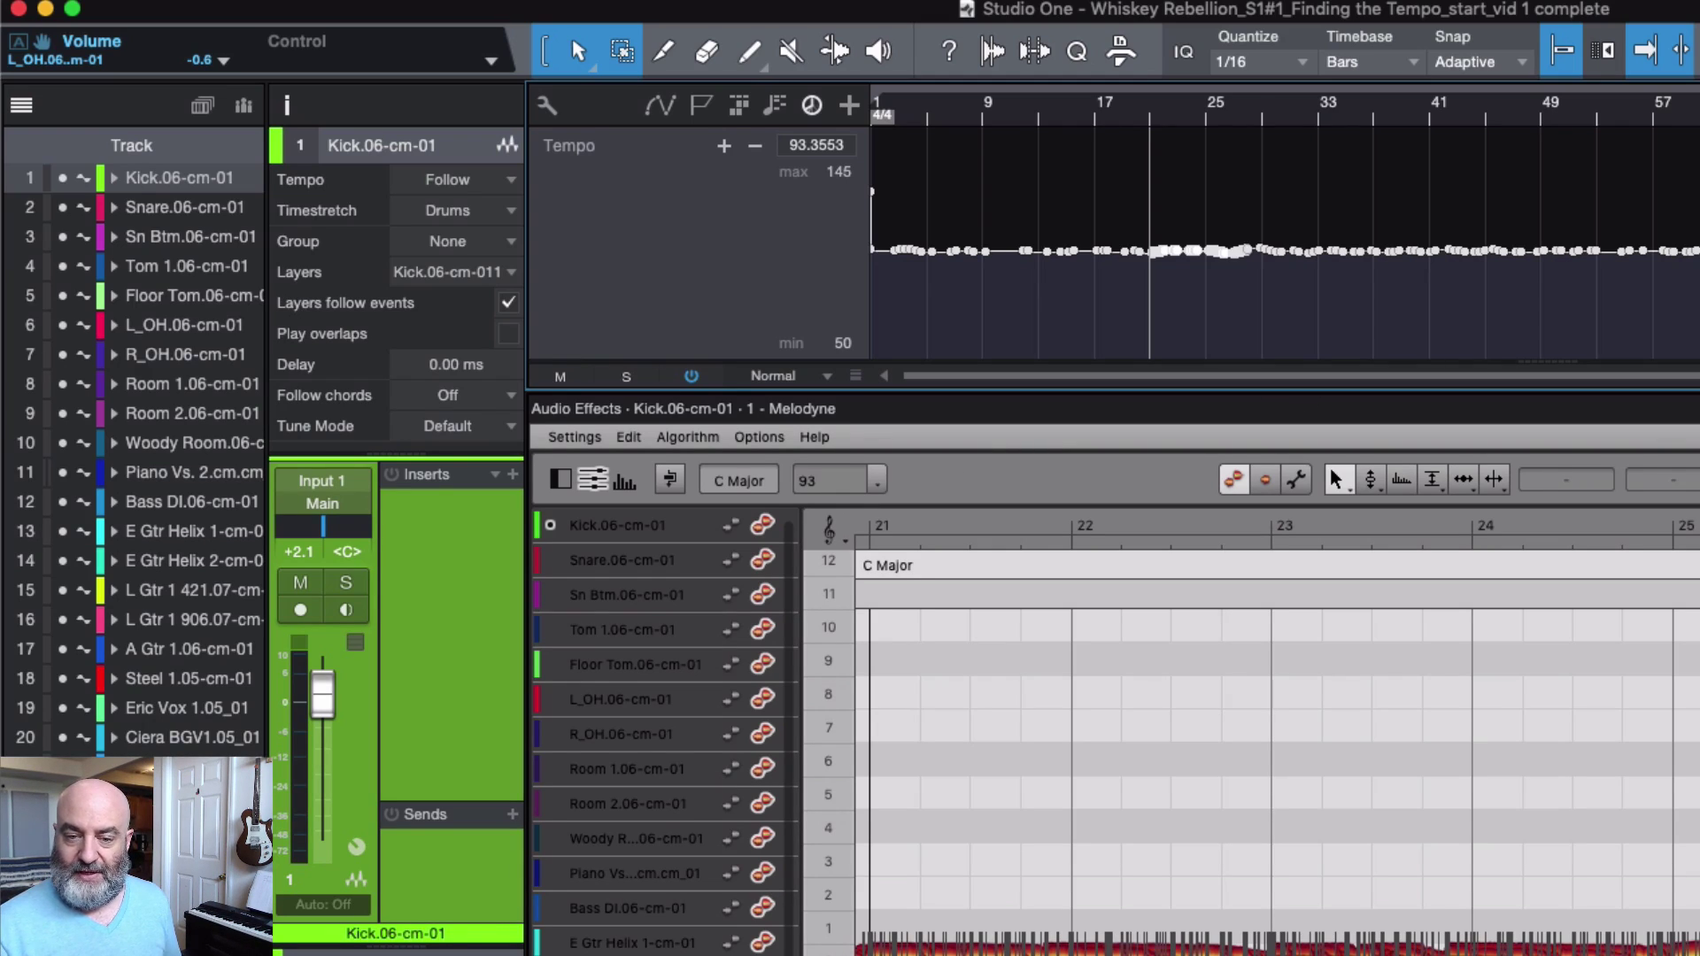
pyautogui.press('F2')
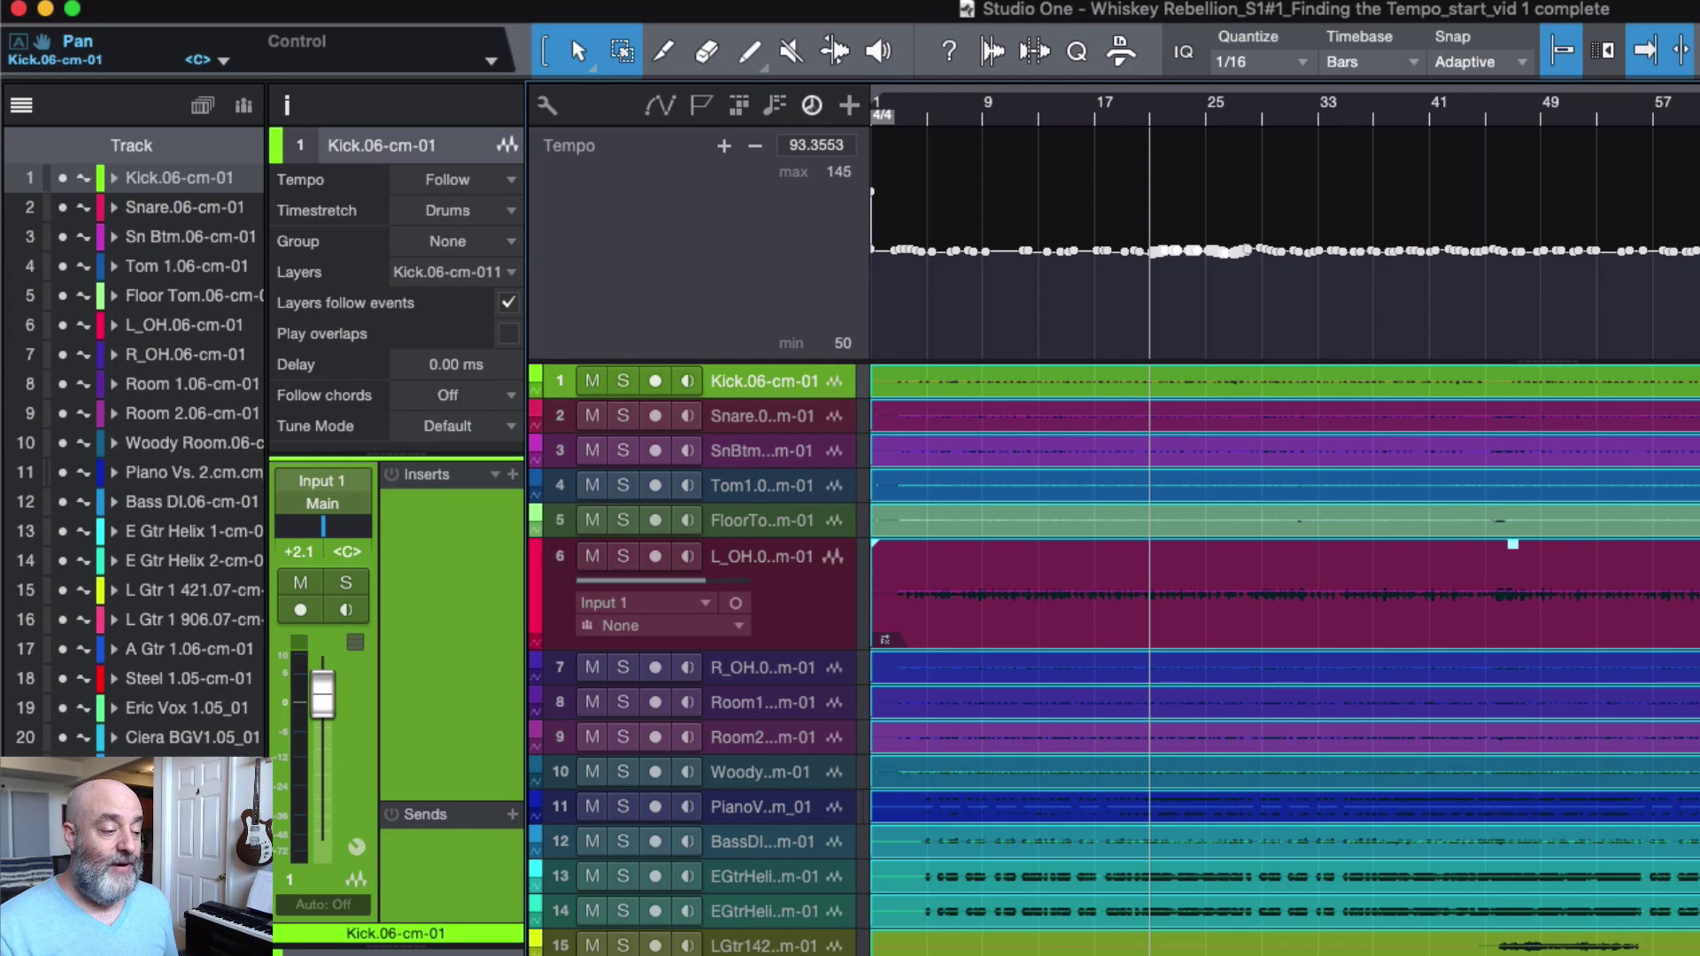
# Step: Select all tracks and change their Inspector Tempo mode from Follow to Timestretch
pyautogui.press('Up')
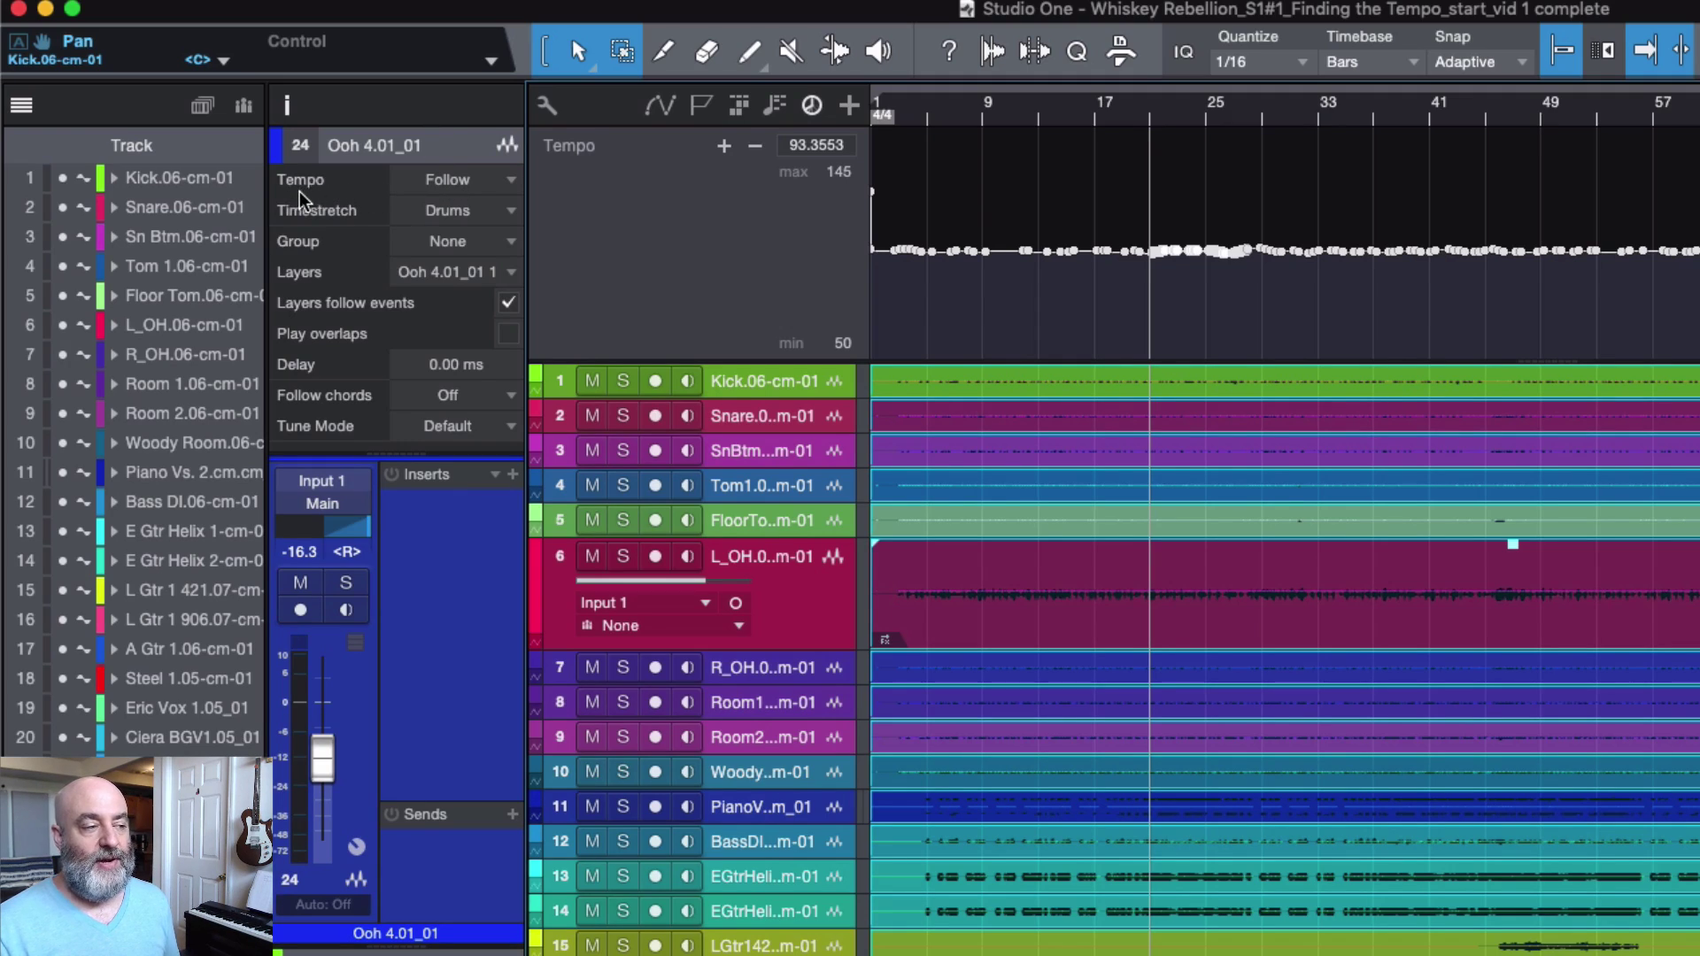
pyautogui.click(500, 183)
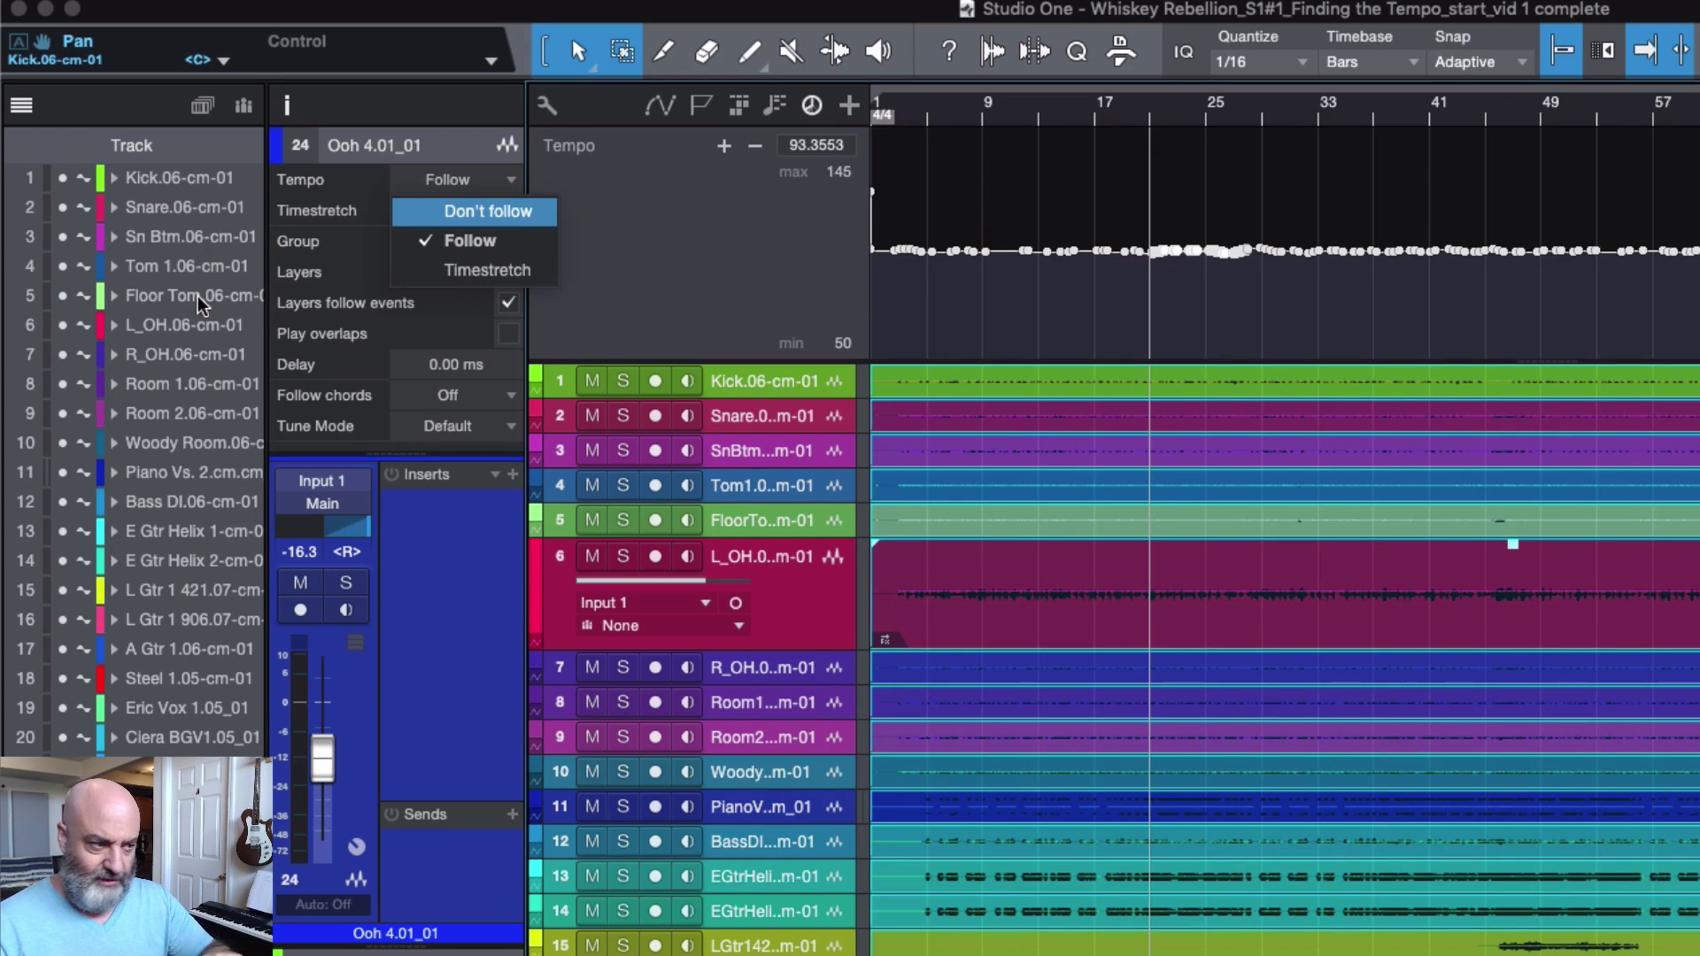
pyautogui.click(470, 272)
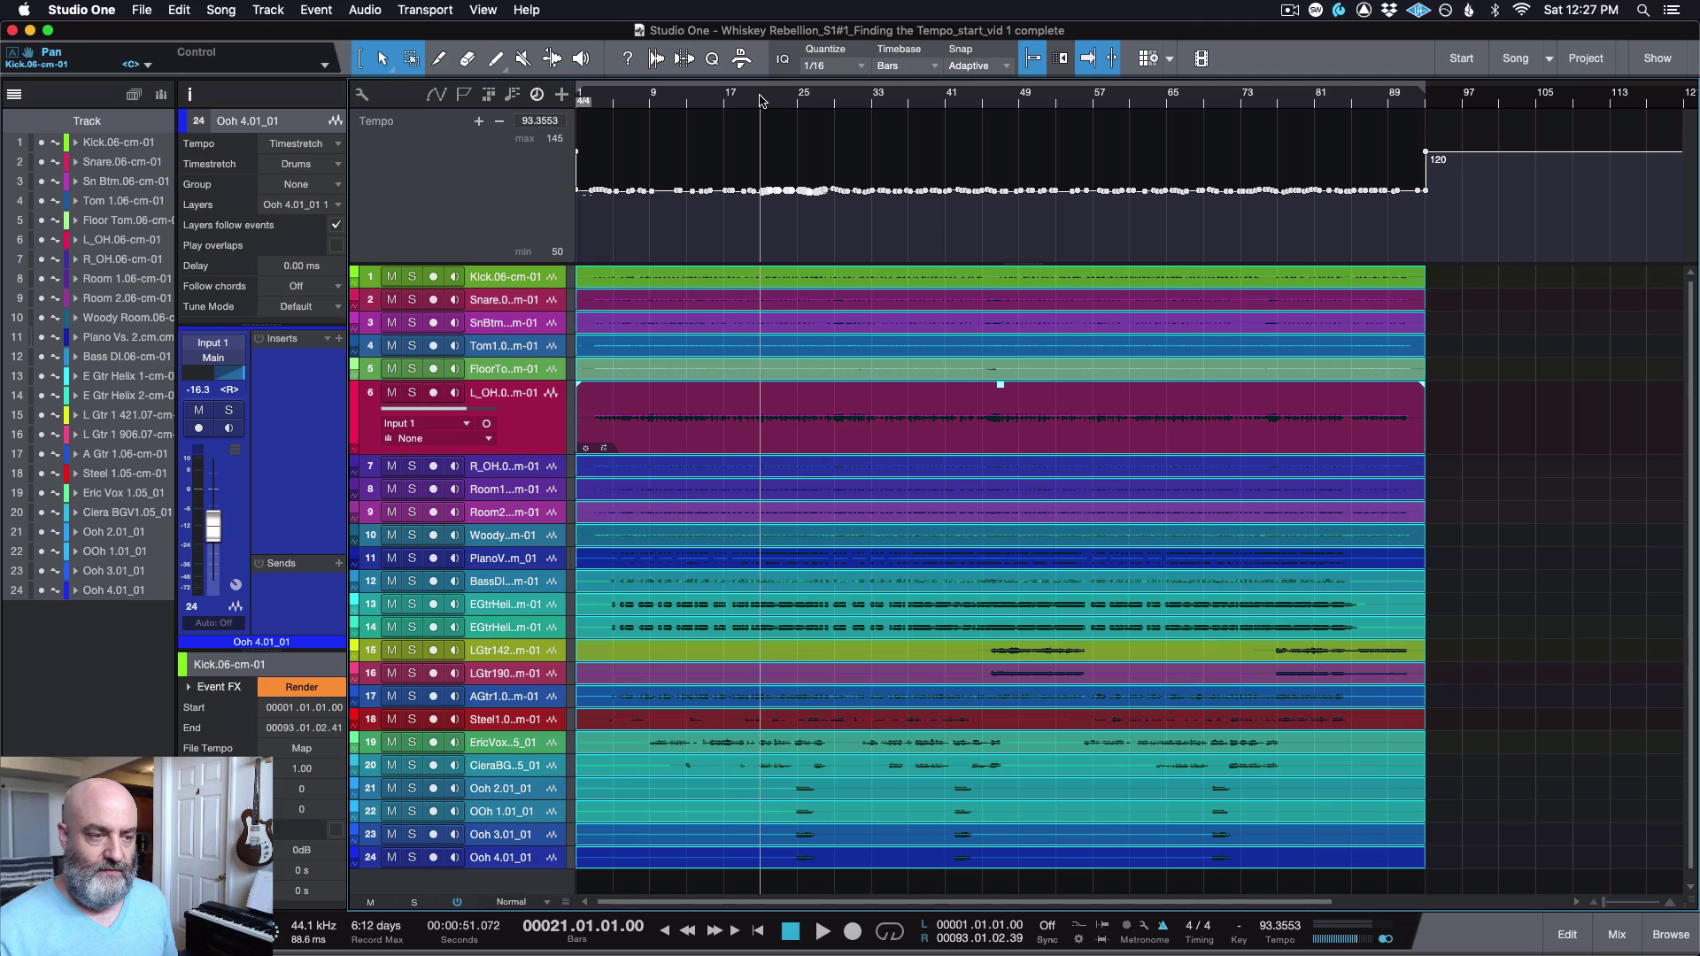
pyautogui.press('space')
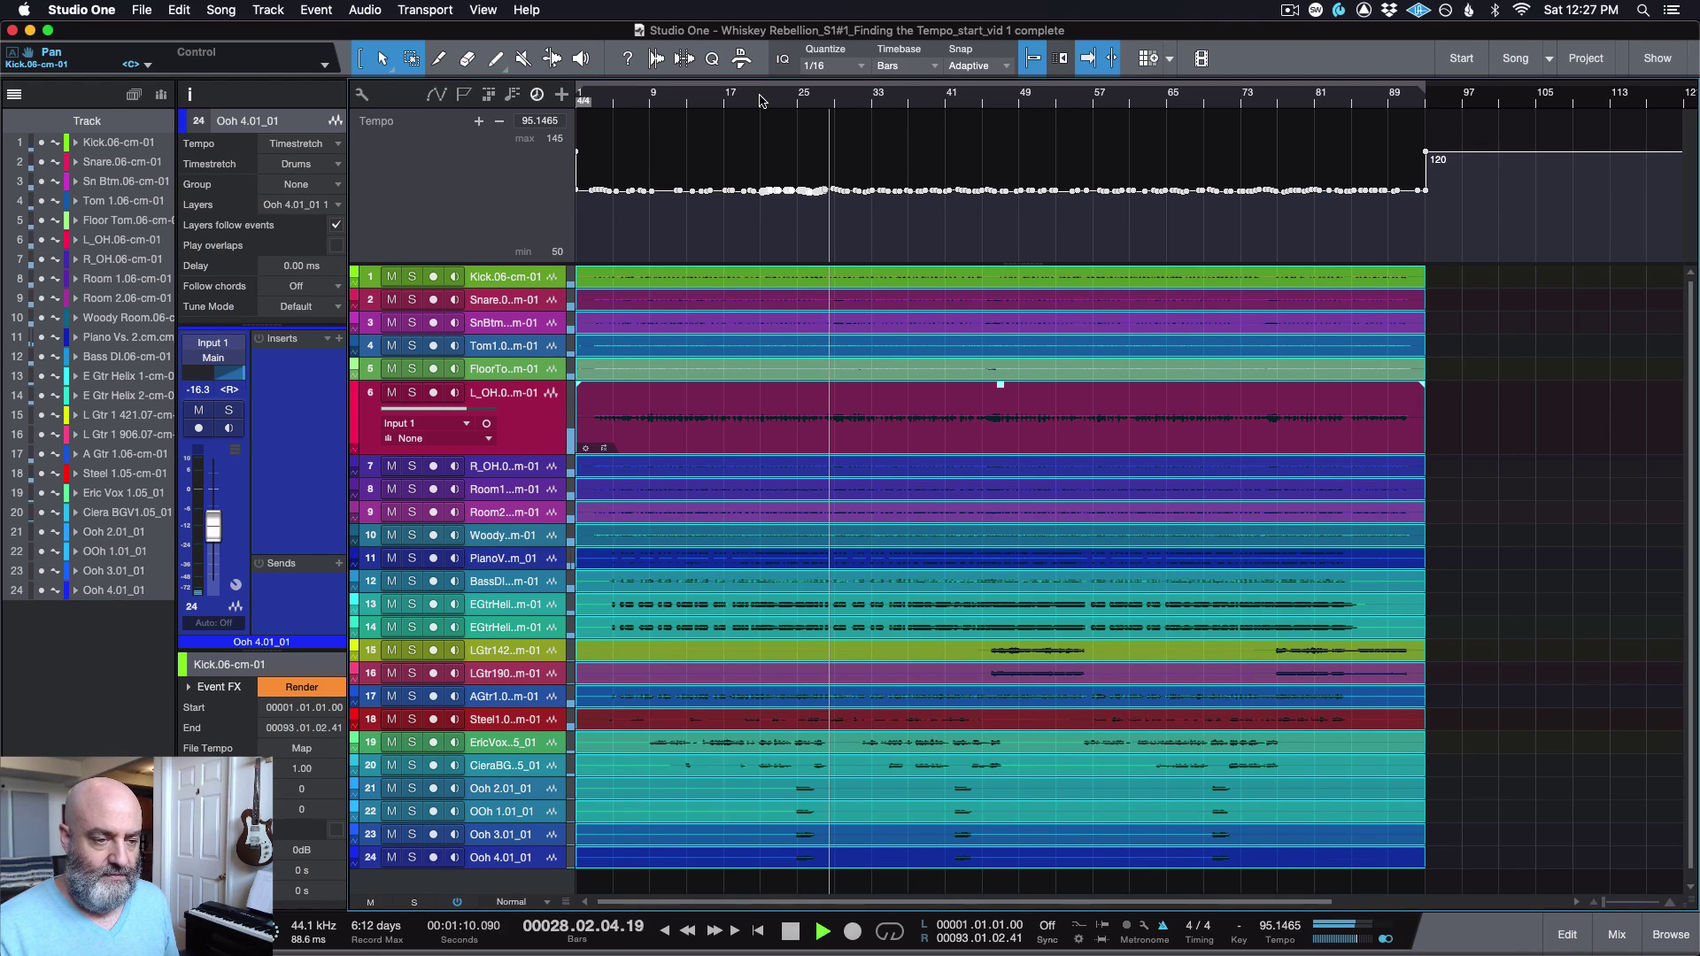
pyautogui.press('space')
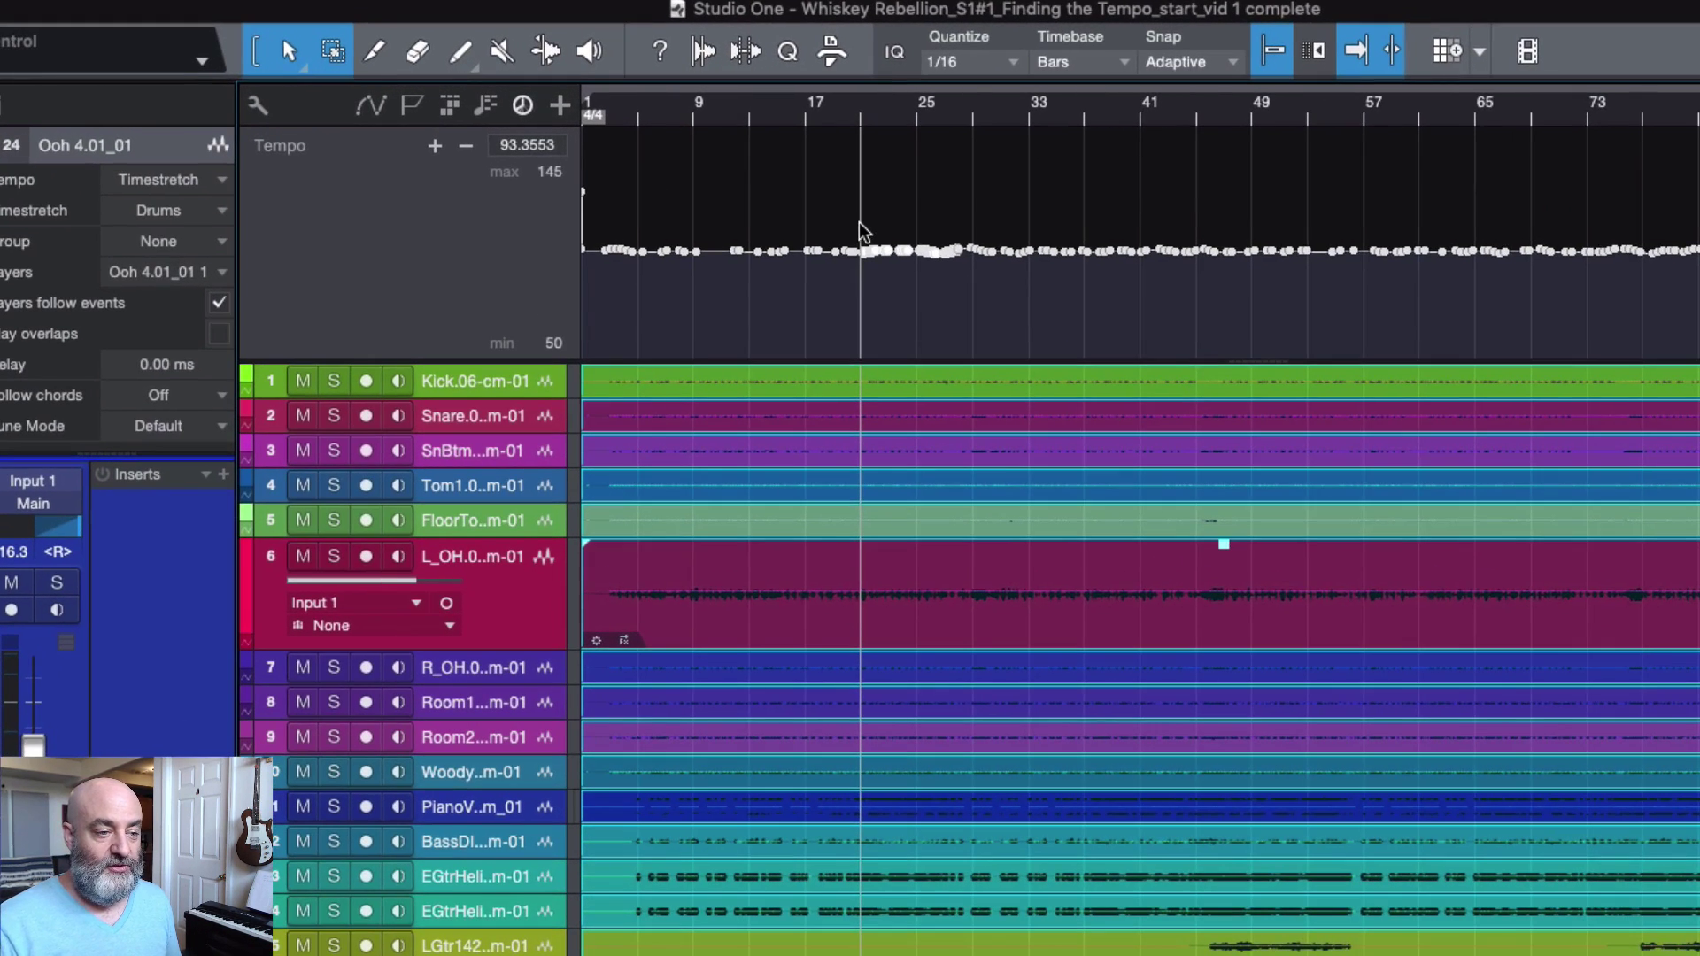
# Step: Select the bar 21–28 tempo range and drag the bar 26 point up to 97 BPM
pyautogui.moveTo(859, 228); pyautogui.dragTo(957, 229)
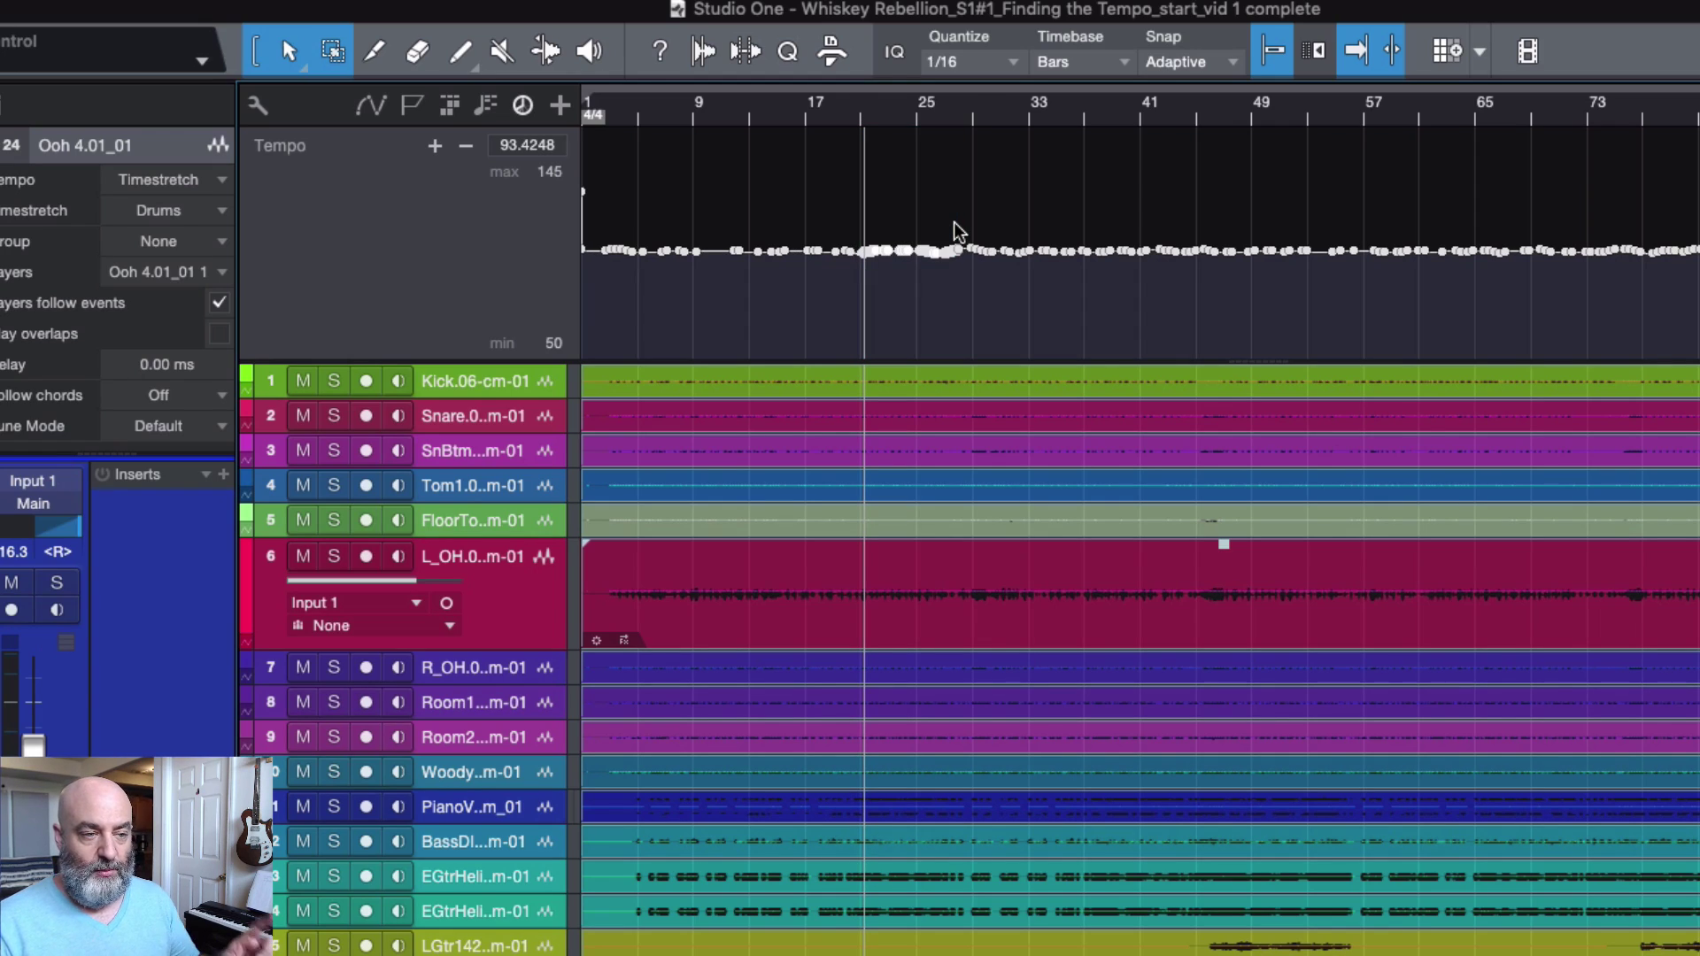
pyautogui.moveTo(939, 258)
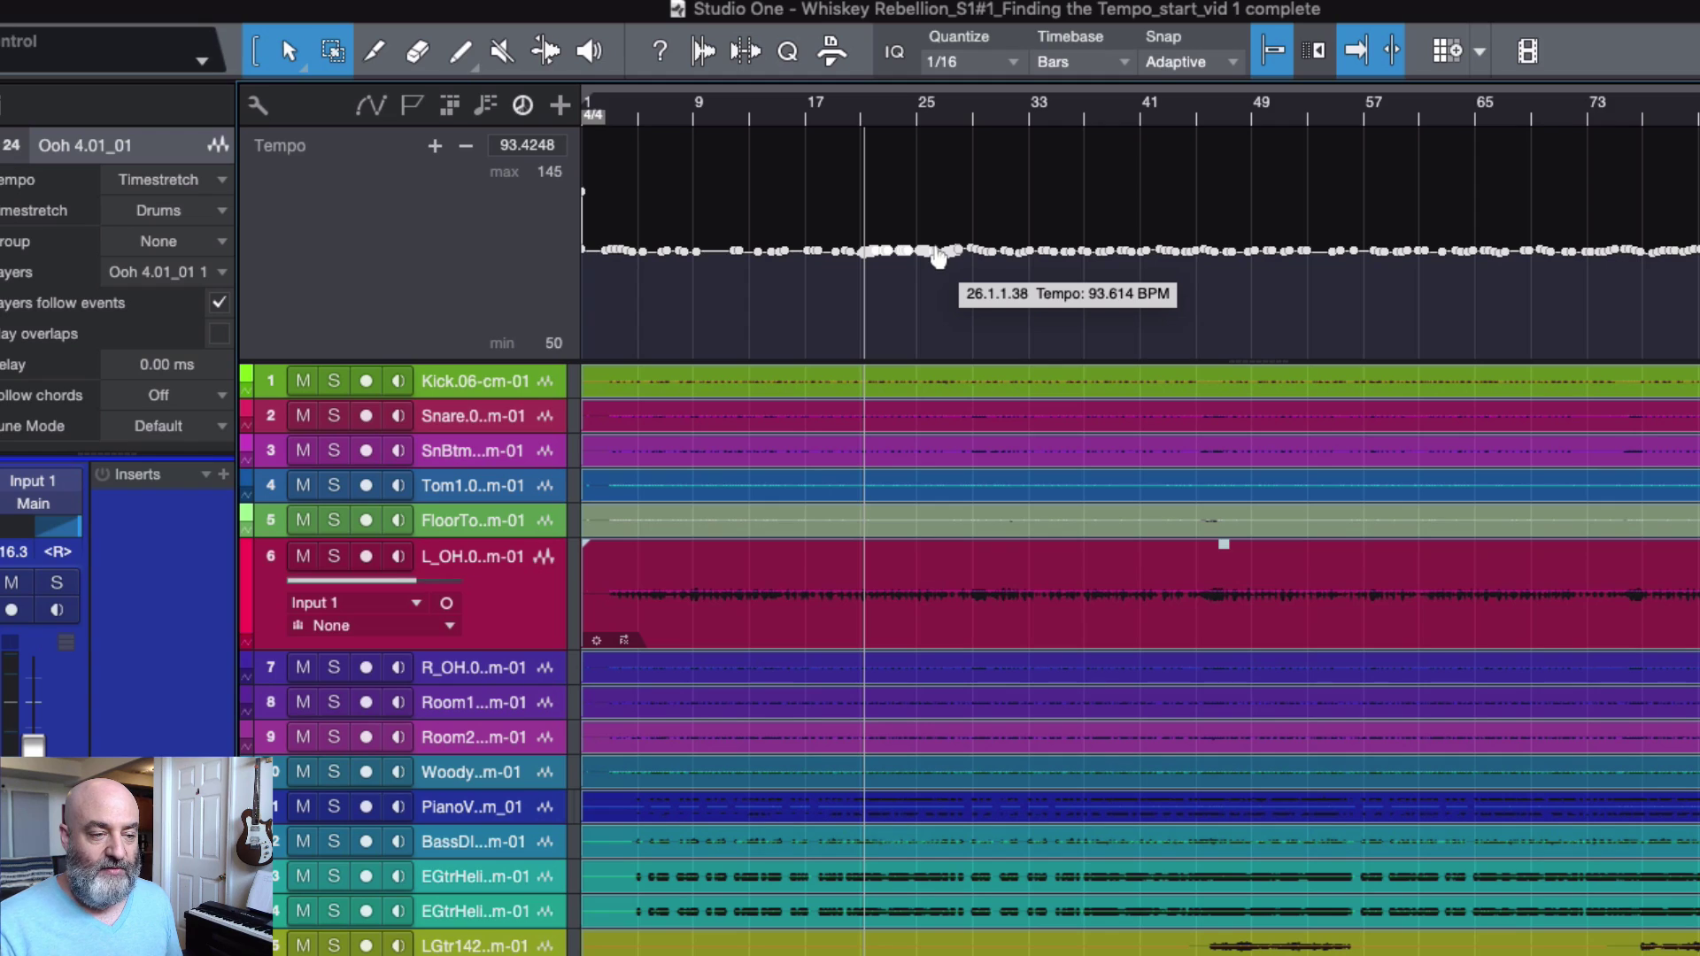
pyautogui.moveTo(939, 258); pyautogui.dragTo(938, 251)
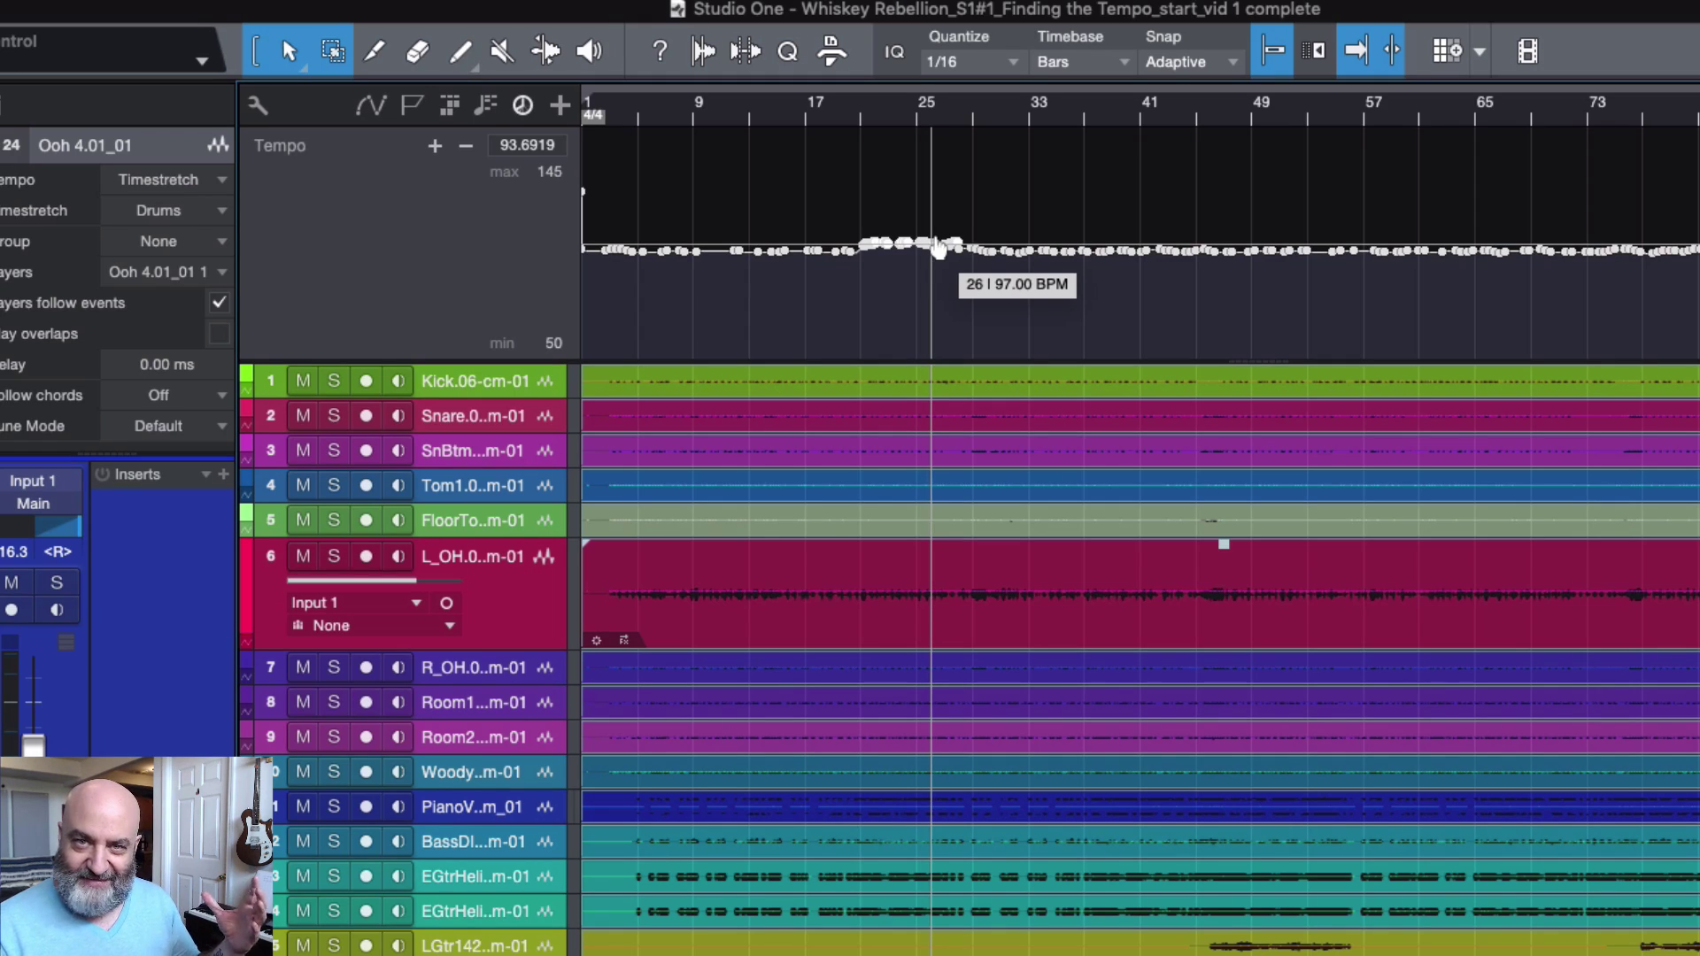
pyautogui.moveTo(939, 251); pyautogui.dragTo(939, 250)
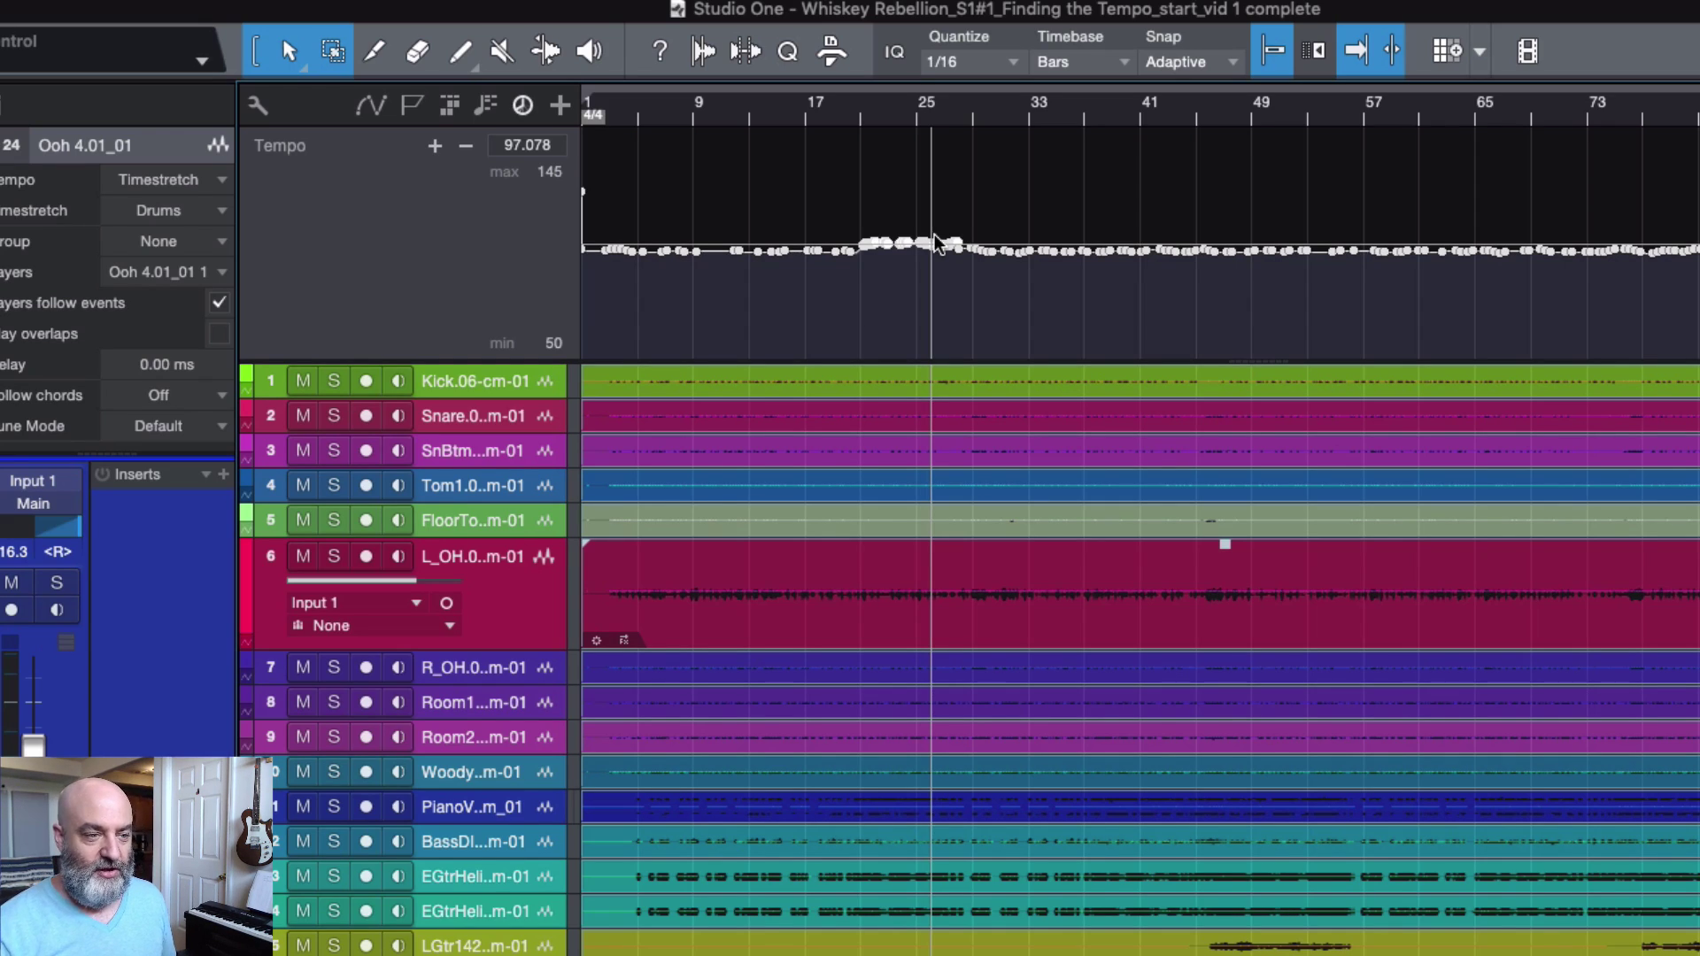
# Step: Place the playhead at the start of bar 17
pyautogui.click(817, 114)
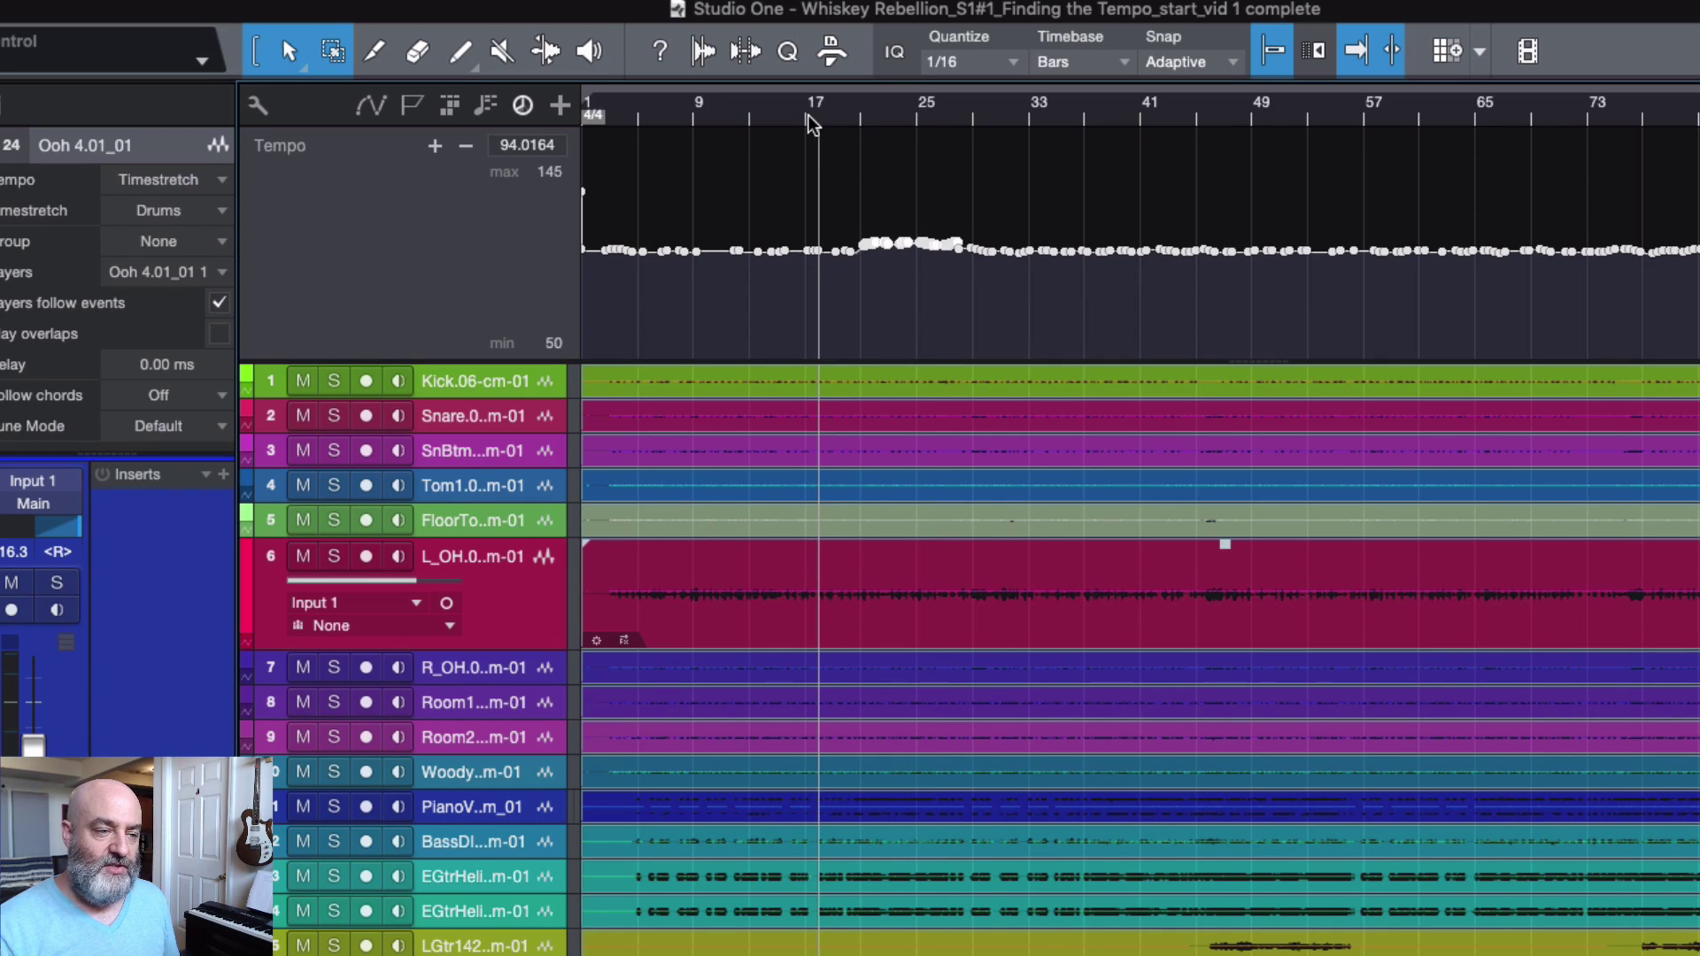
pyautogui.click(810, 115)
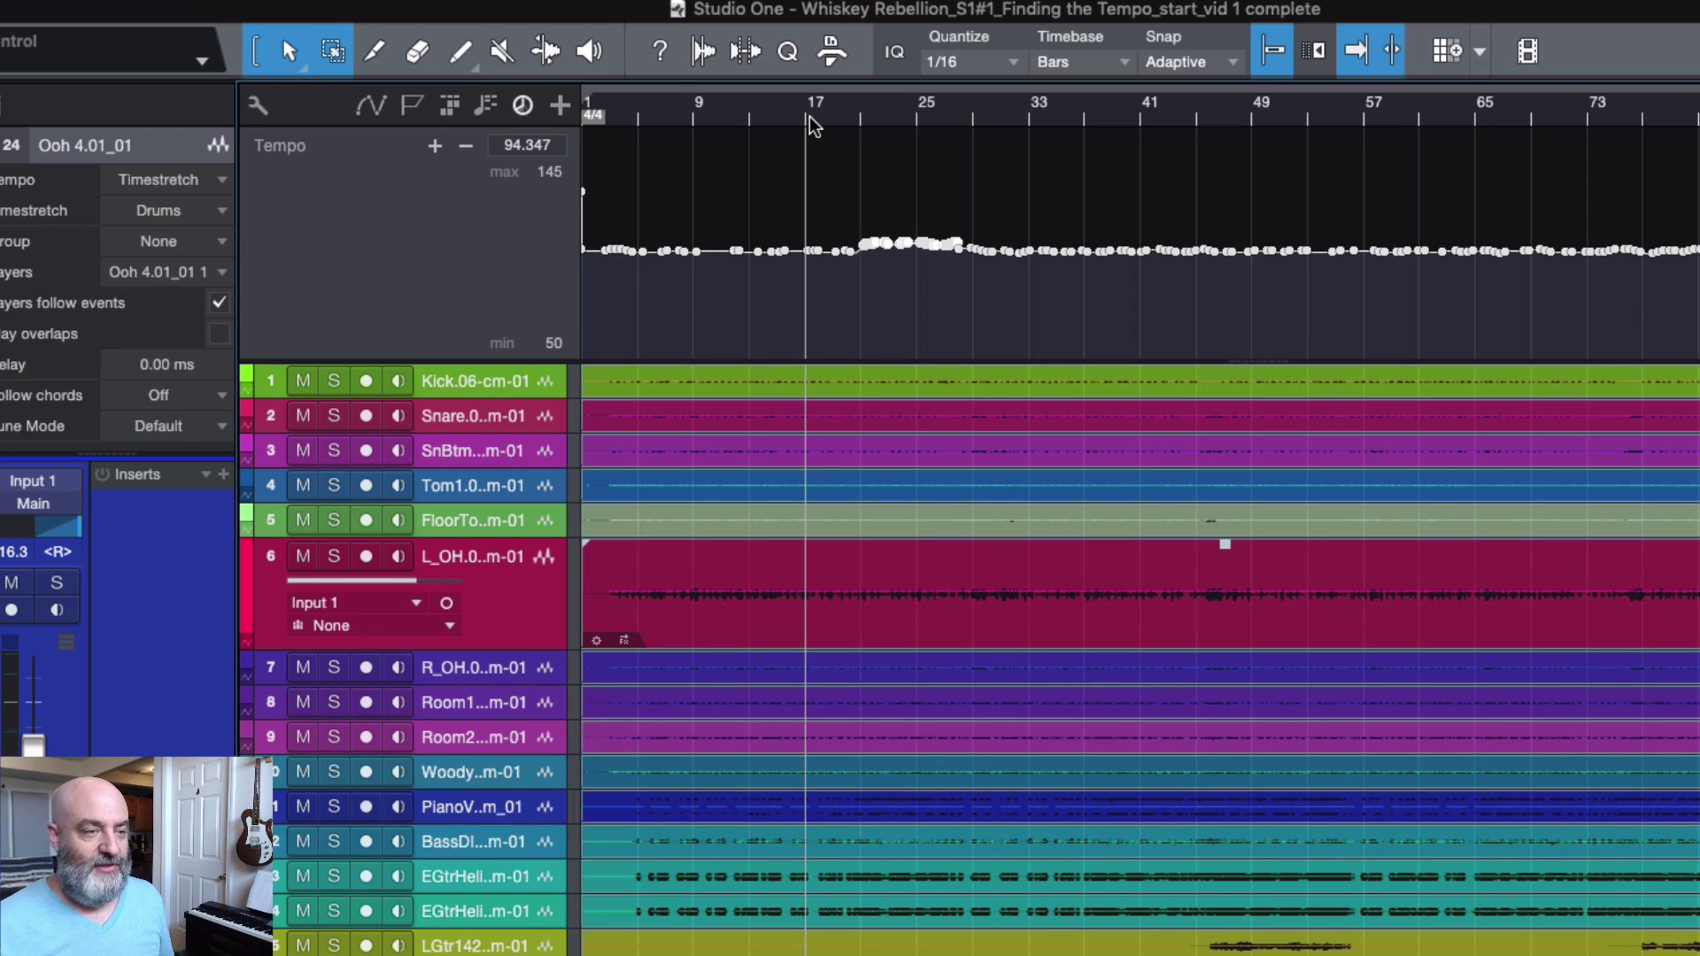
# Step: Play the song from bar 17, then stop so the playhead returns to bar 17
pyautogui.press('space')
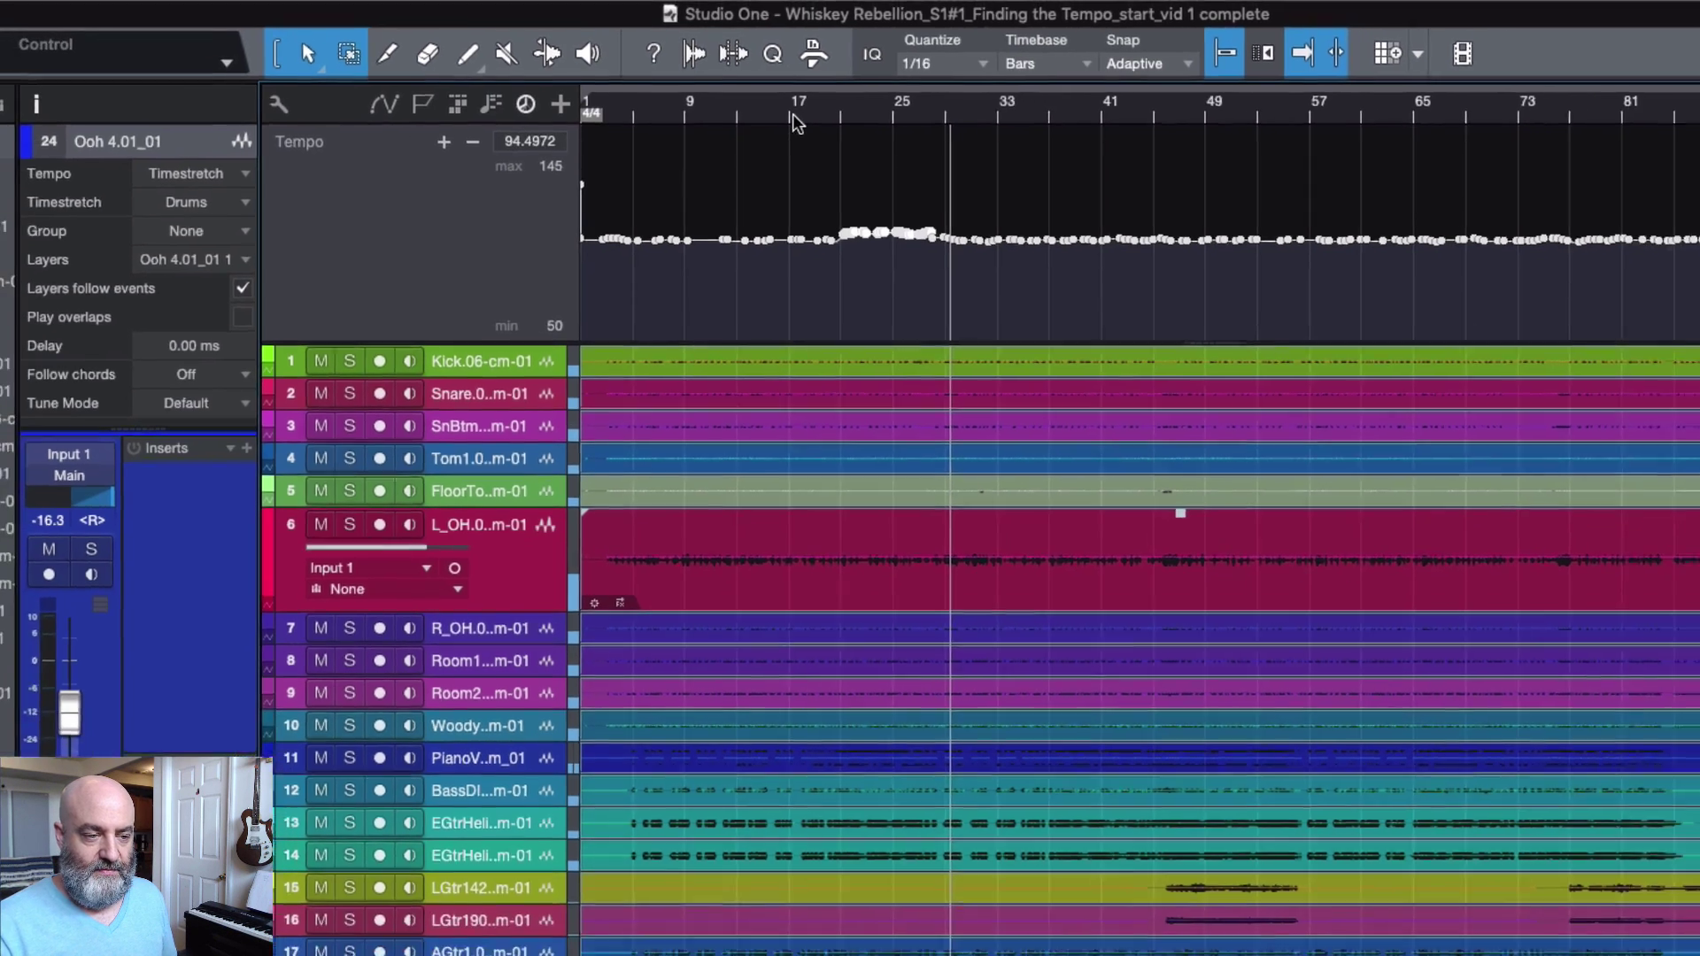
pyautogui.press('space')
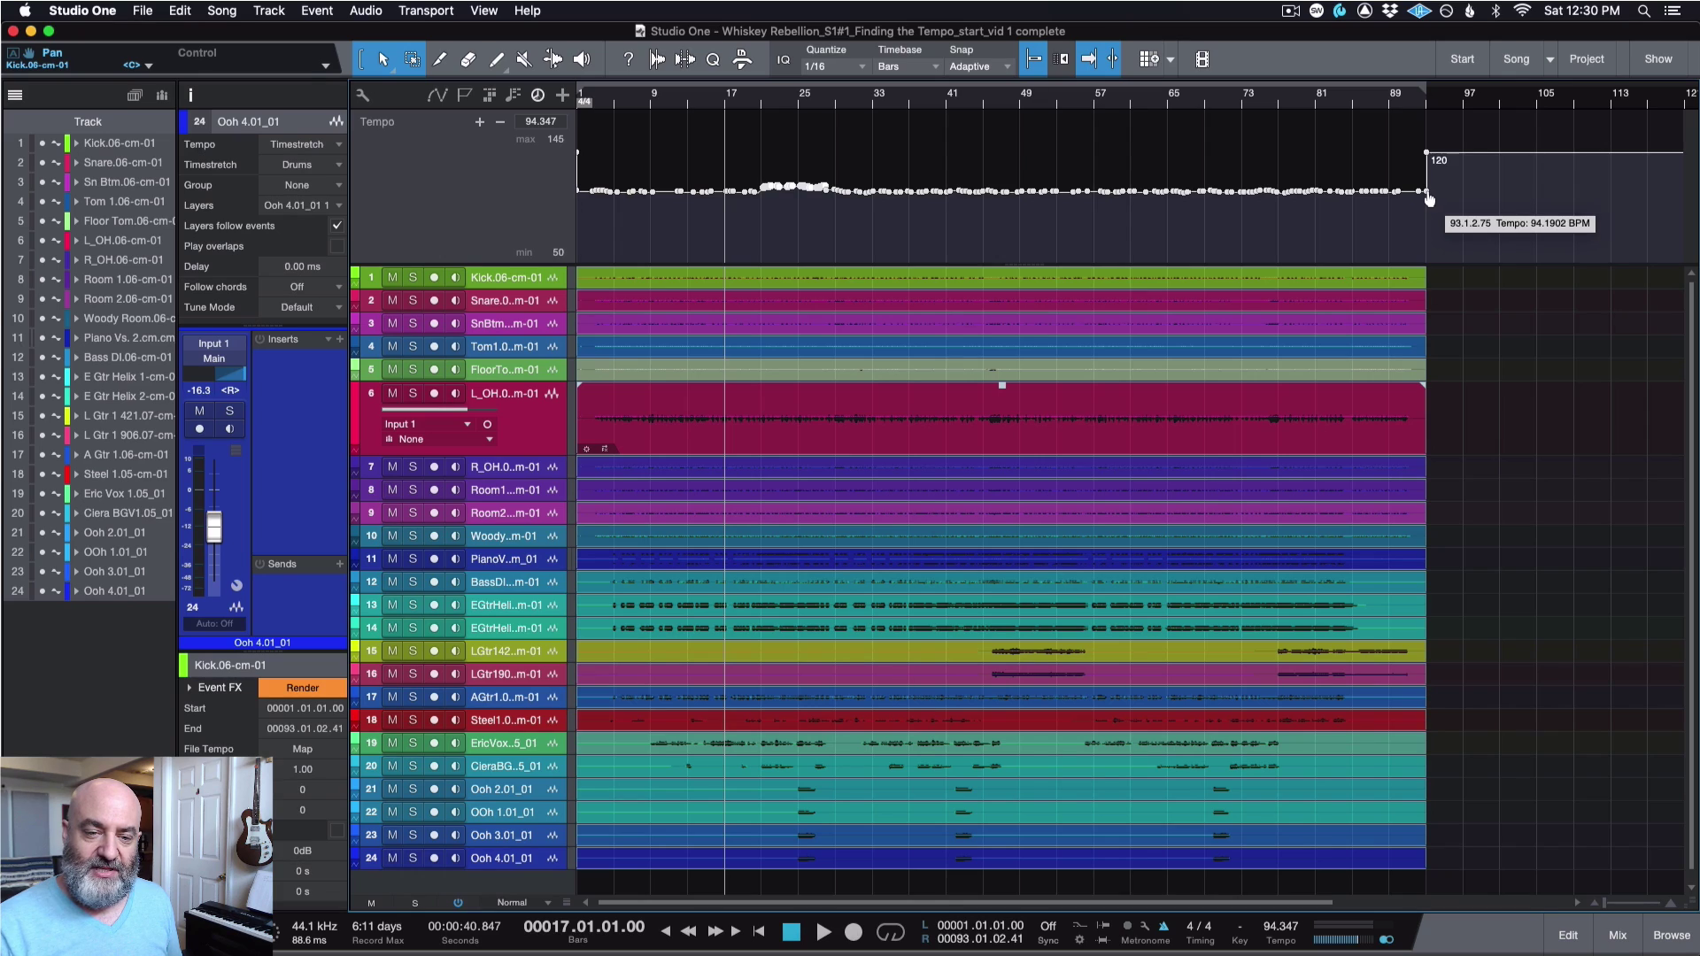
# Step: Enter 94 in the last tempo point's Value field, then re-enter it to confirm
pyautogui.rightClick(1428, 195)
pyautogui.write('94')
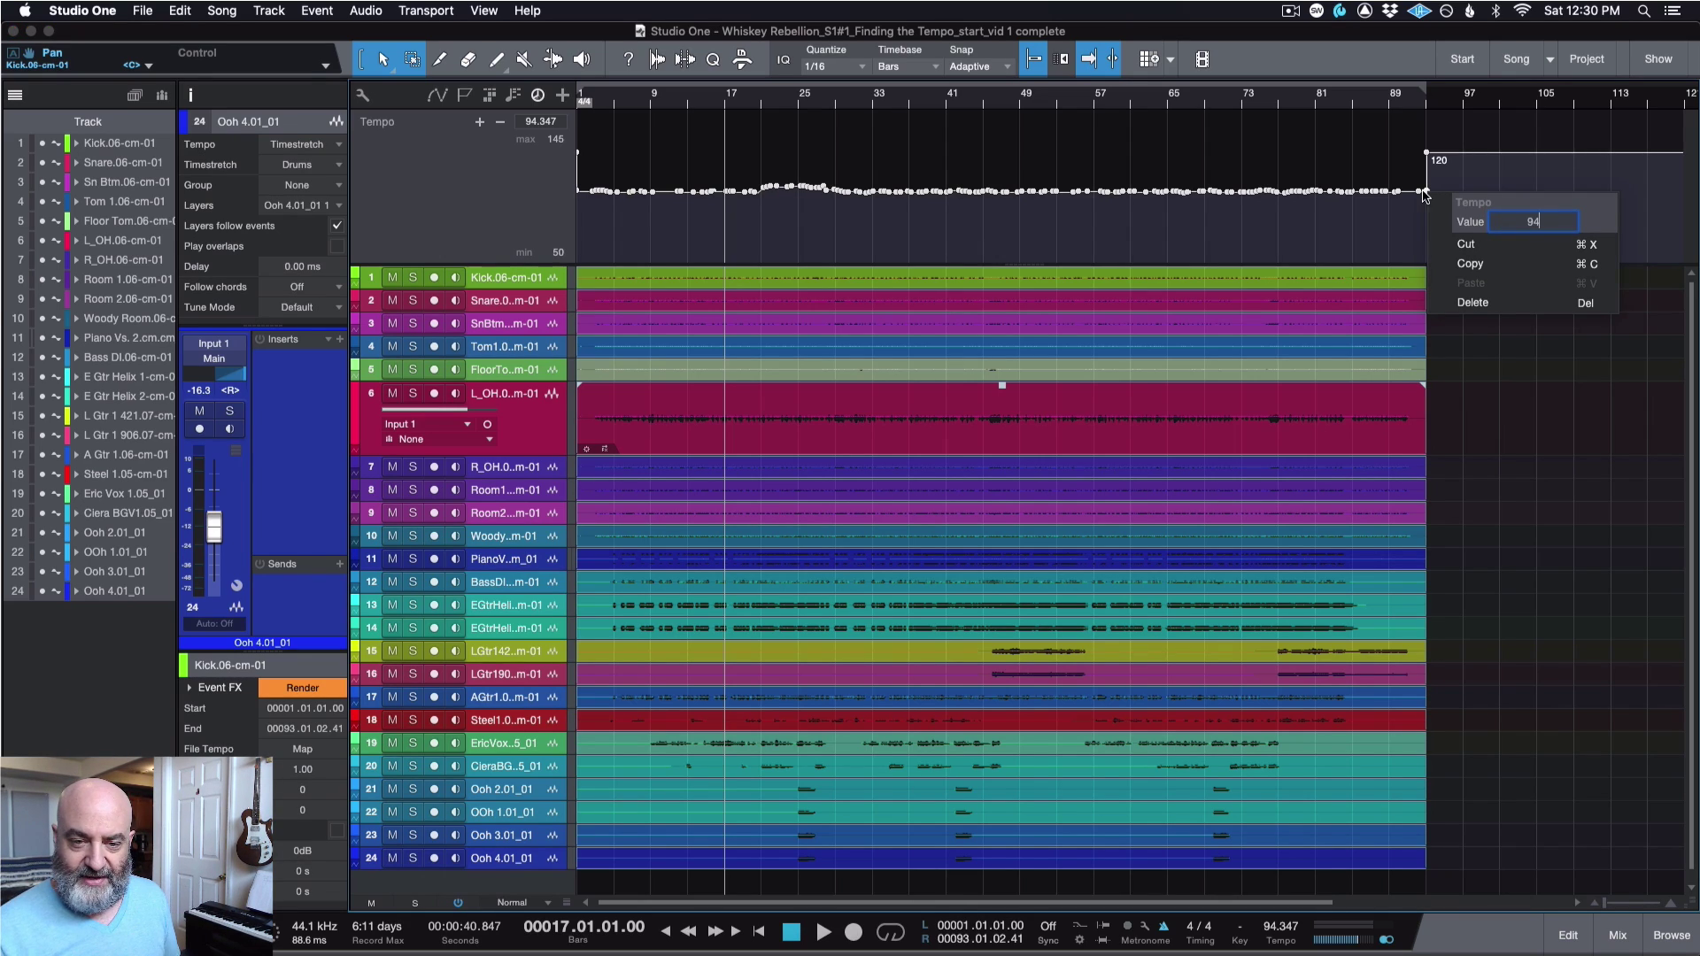
pyautogui.press('Return')
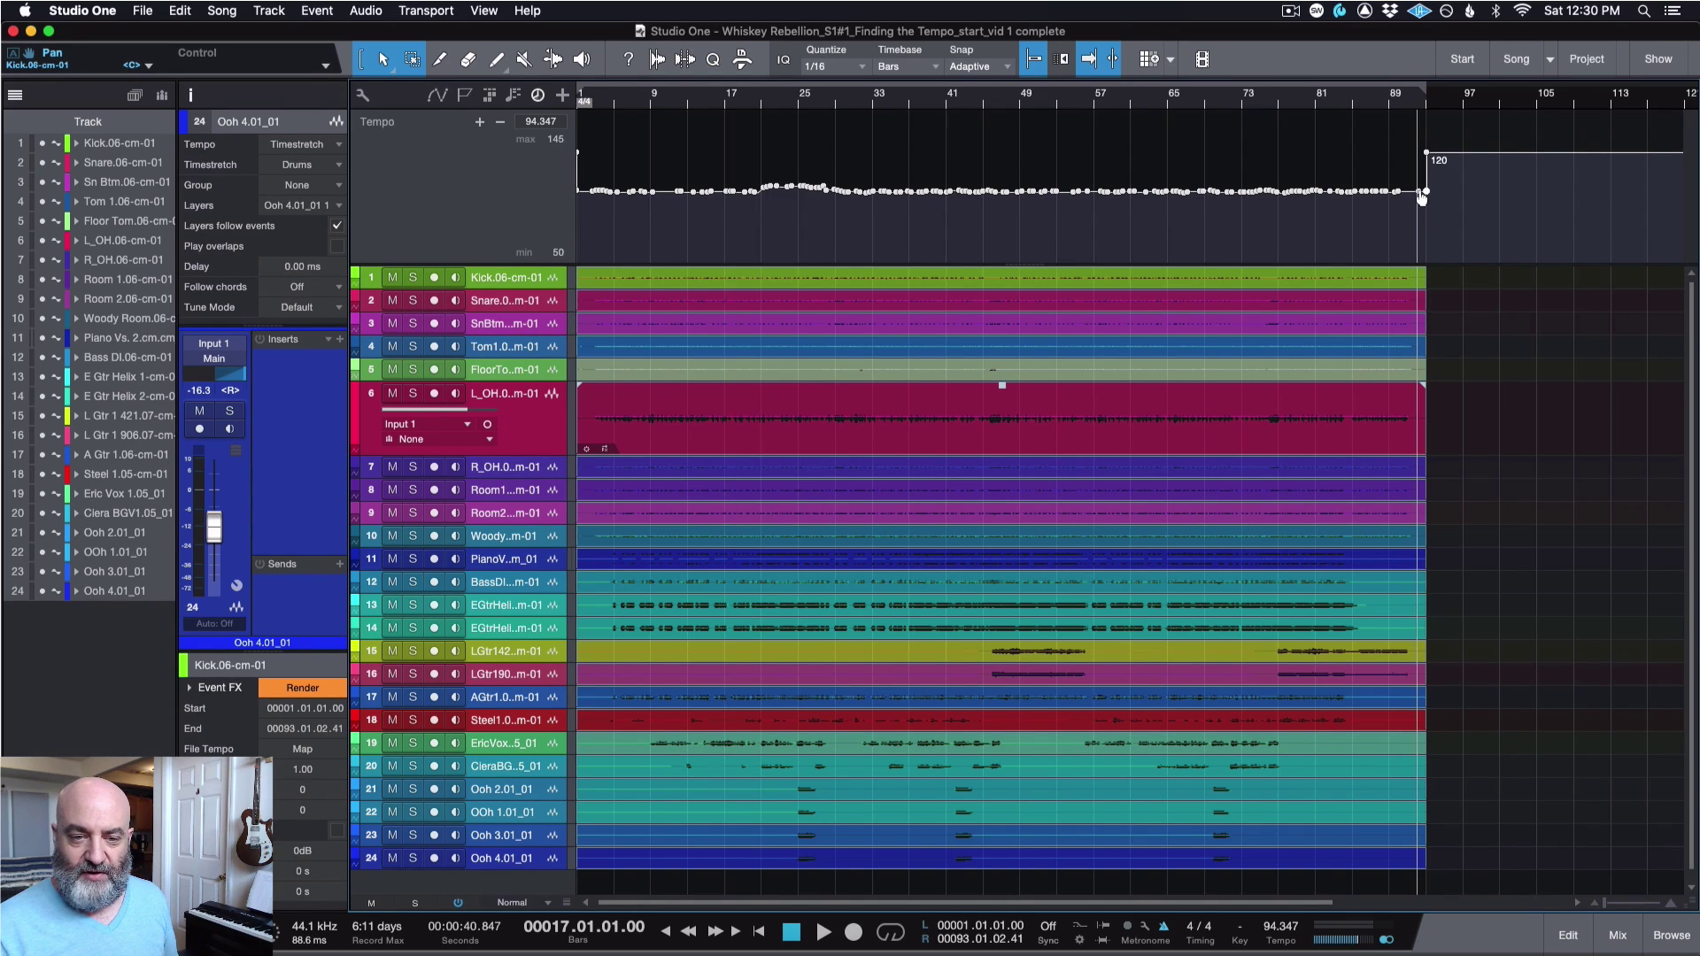
pyautogui.click(1422, 196)
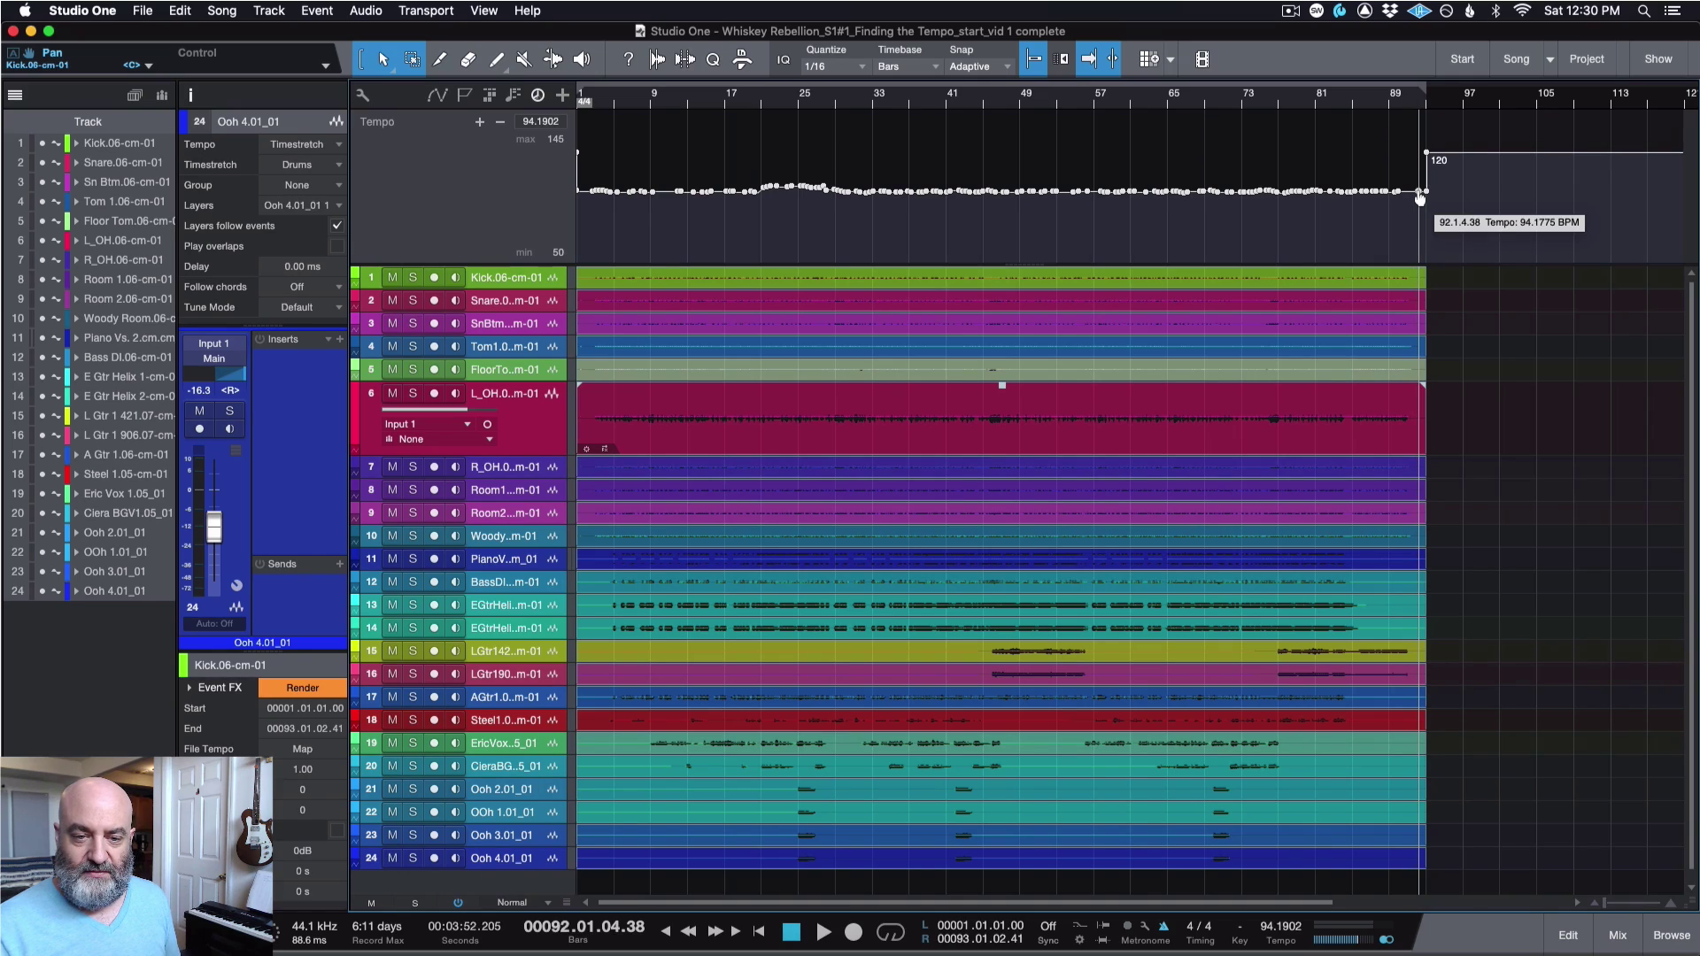
pyautogui.rightClick(1421, 197)
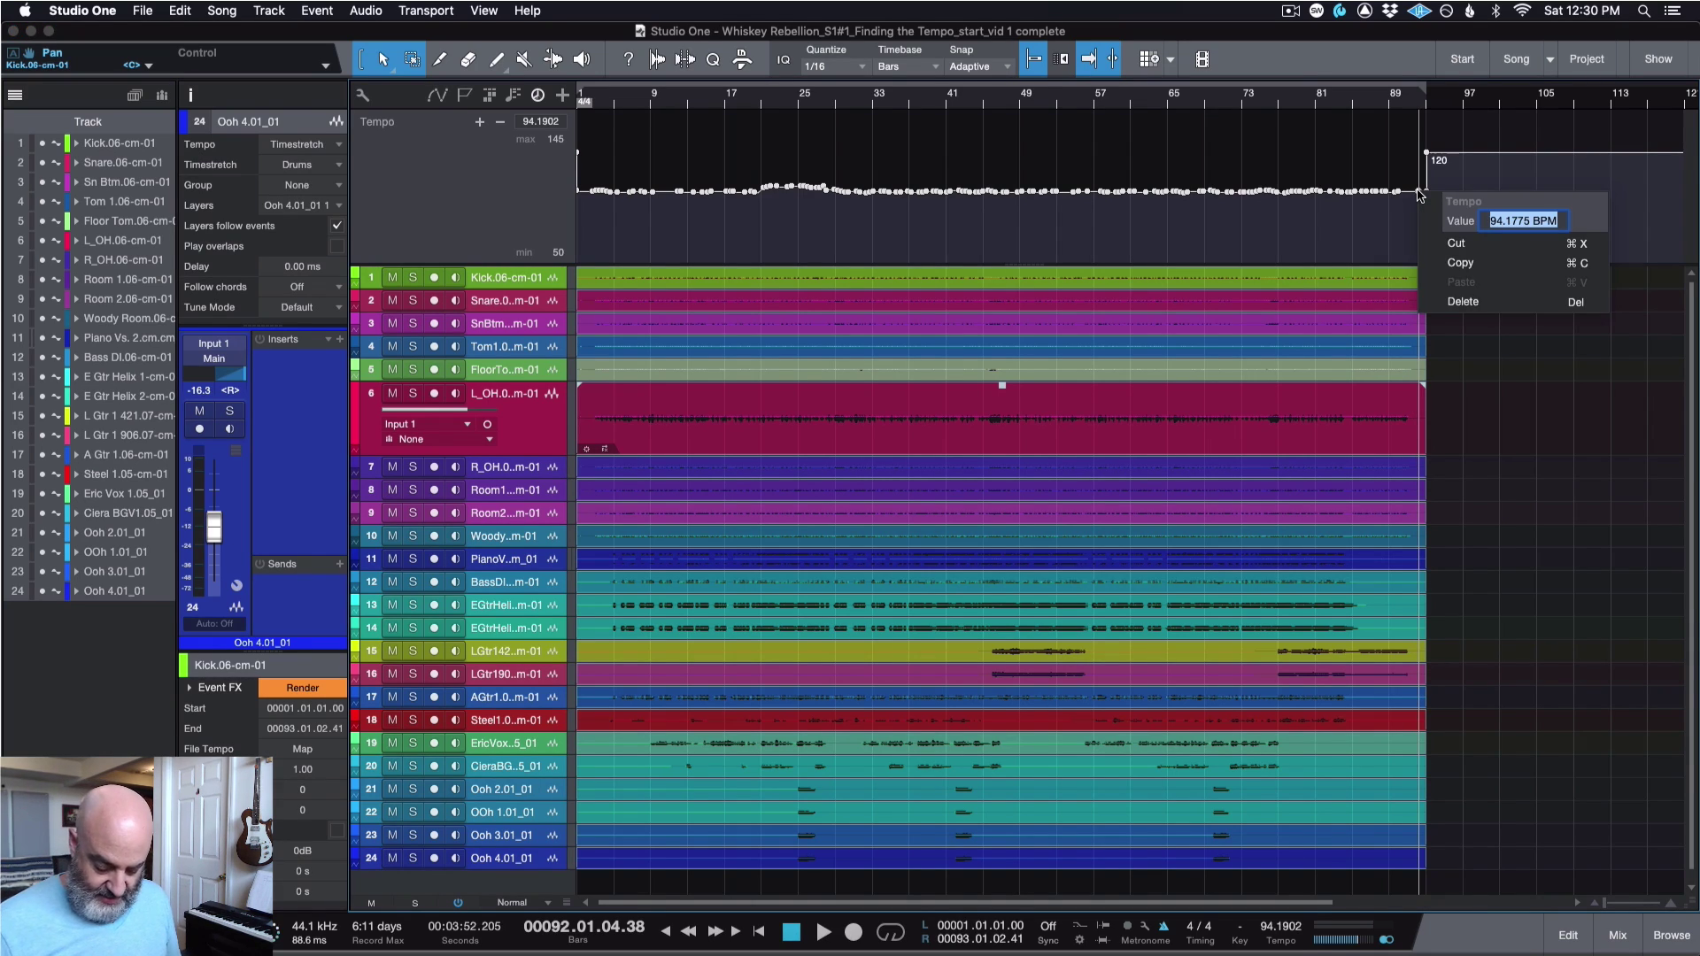
pyautogui.write('94')
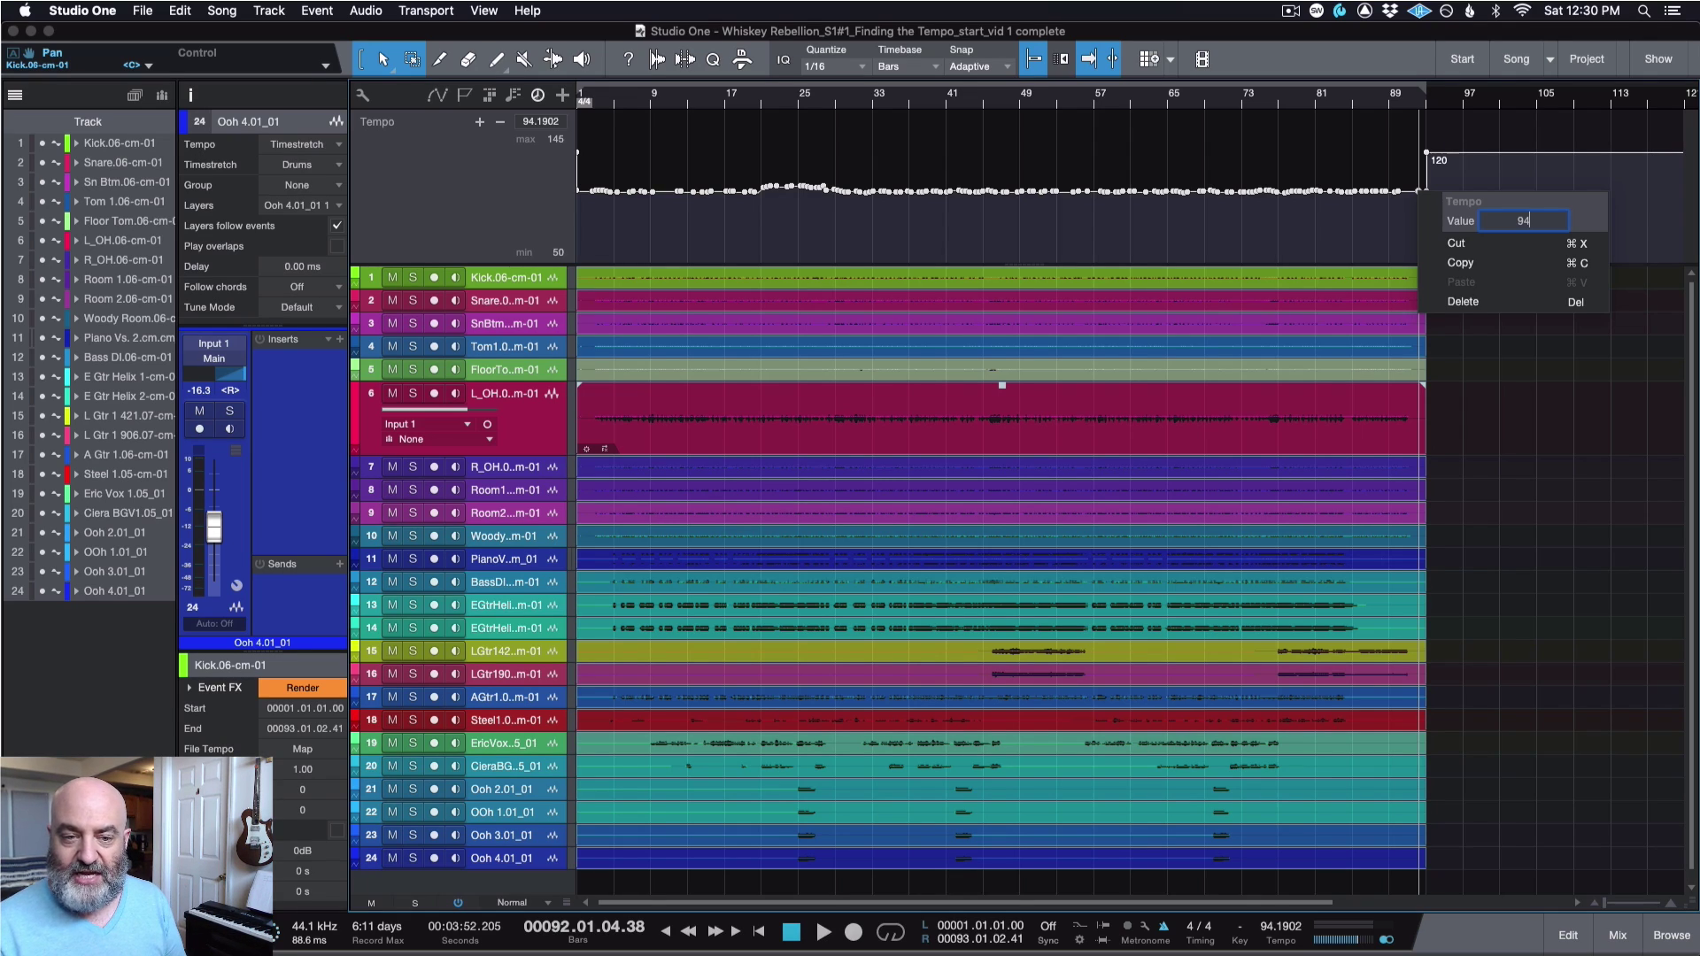
pyautogui.press('Return')
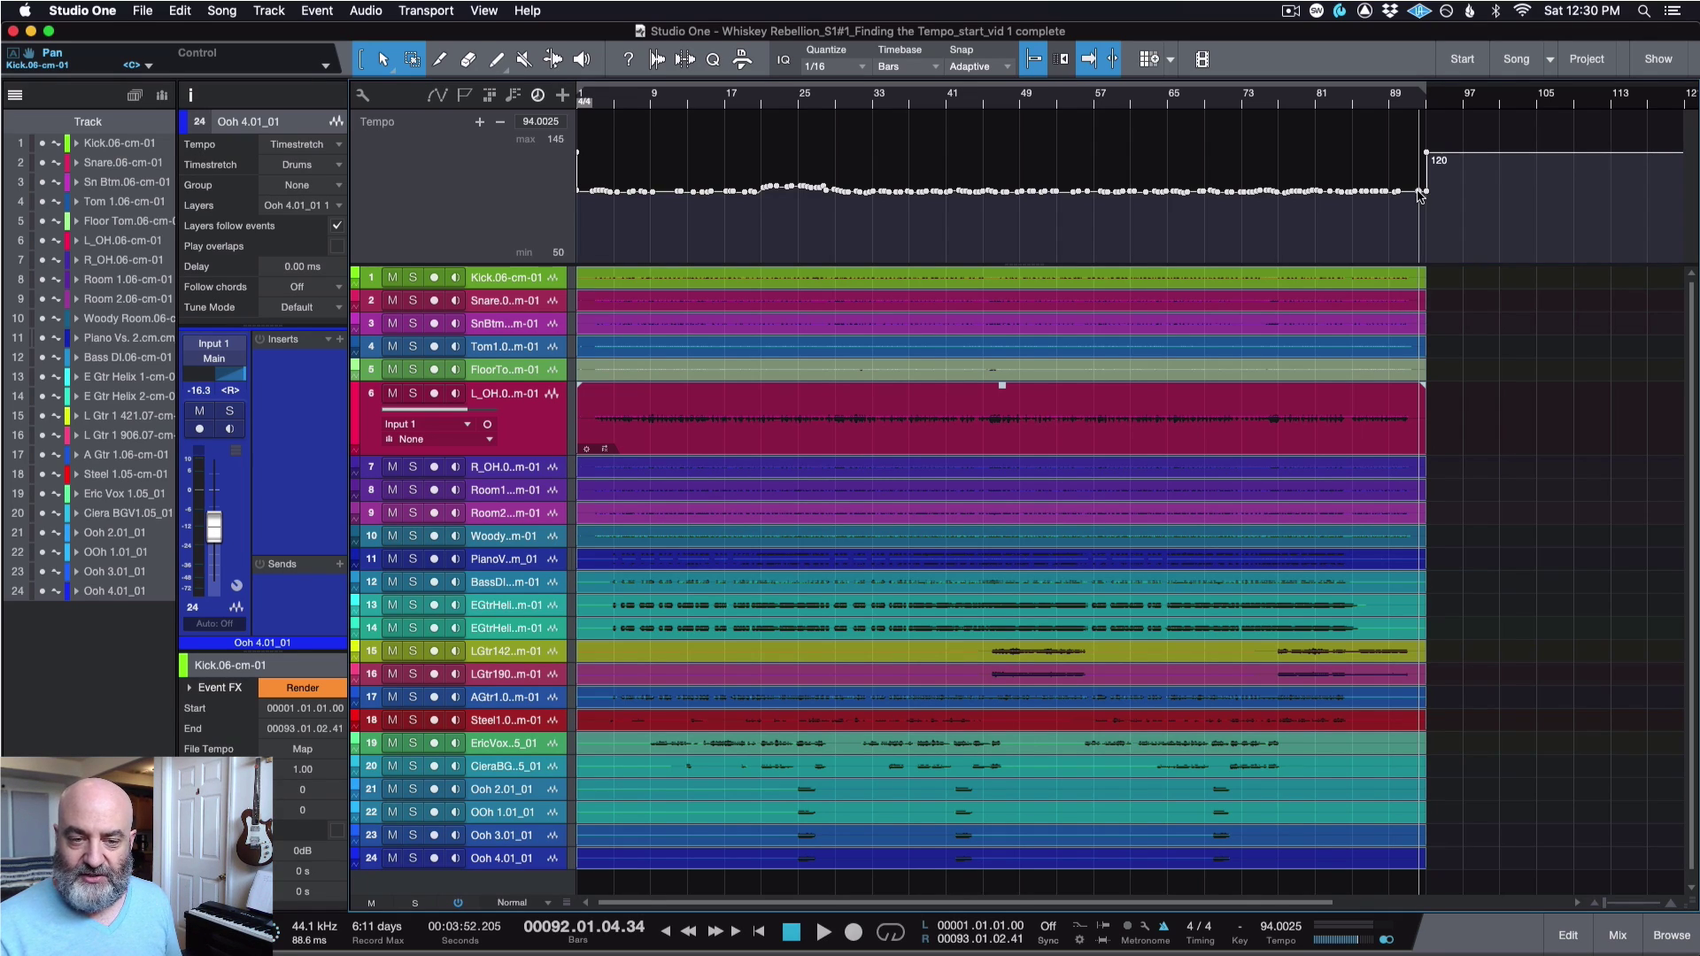
# Step: Erase the fluctuating tempo points from bar 92 back to the song start, leaving a flat 94 BPM line
pyautogui.moveTo(1419, 197); pyautogui.dragTo(579, 204)
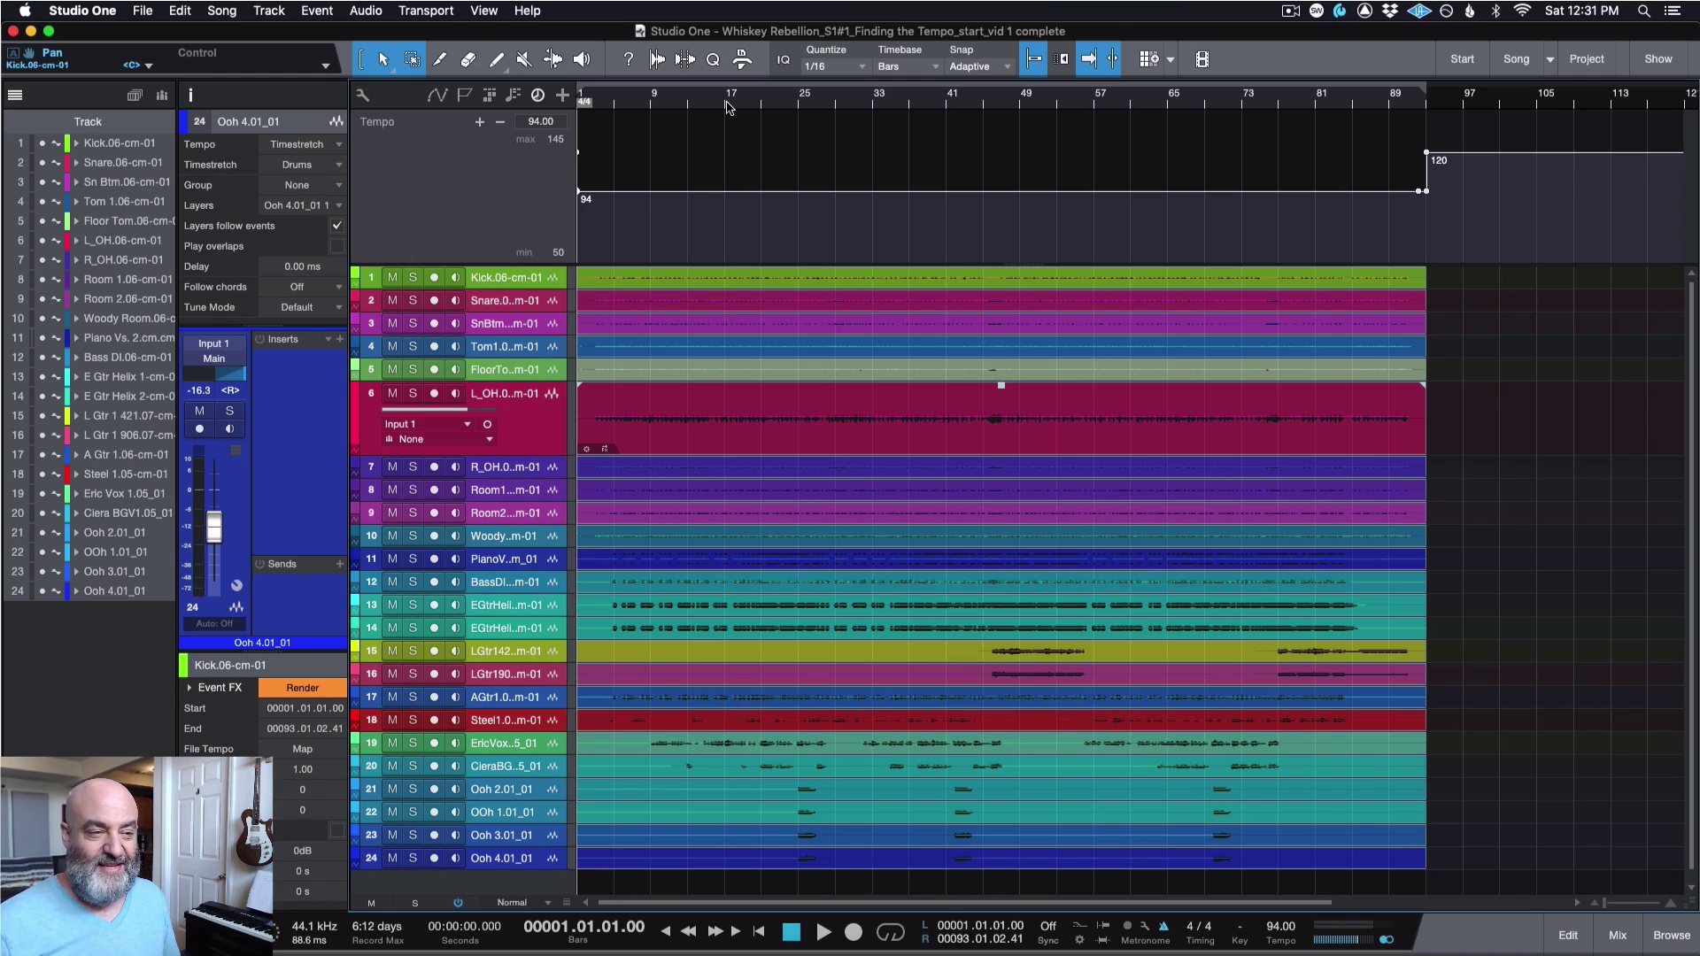
# Step: Play the song from bar 17 to hear the flattened 94 BPM tempo, then stop
pyautogui.click(726, 104)
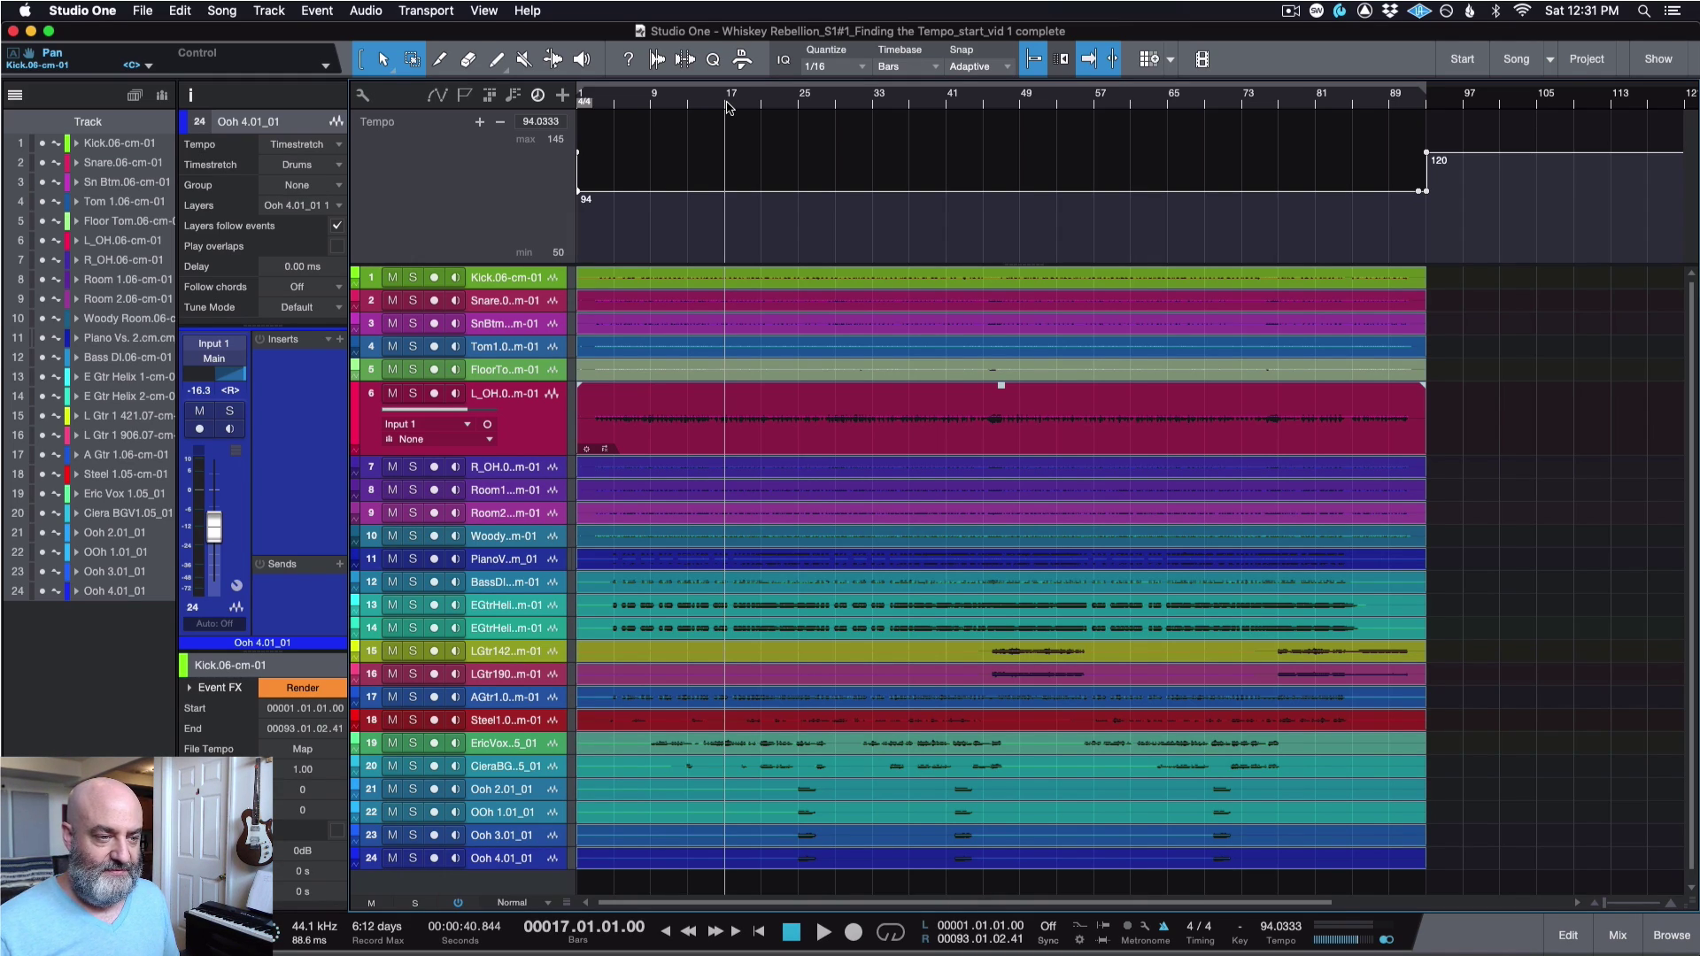
pyautogui.press('space')
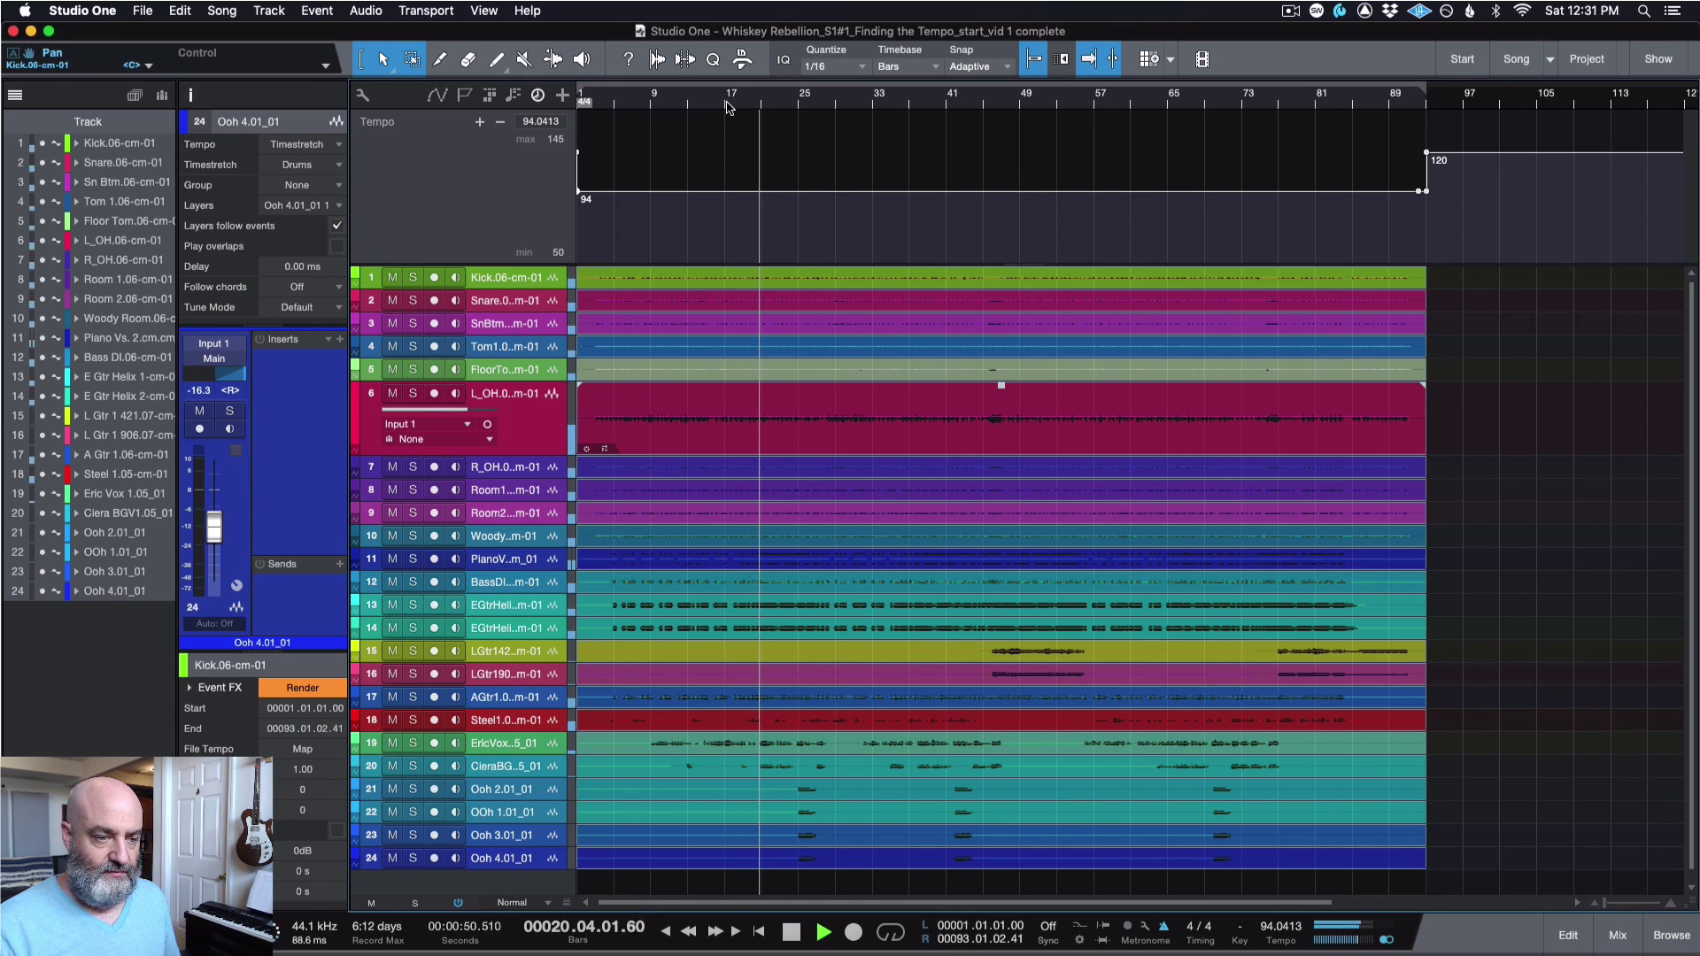
pyautogui.press('space')
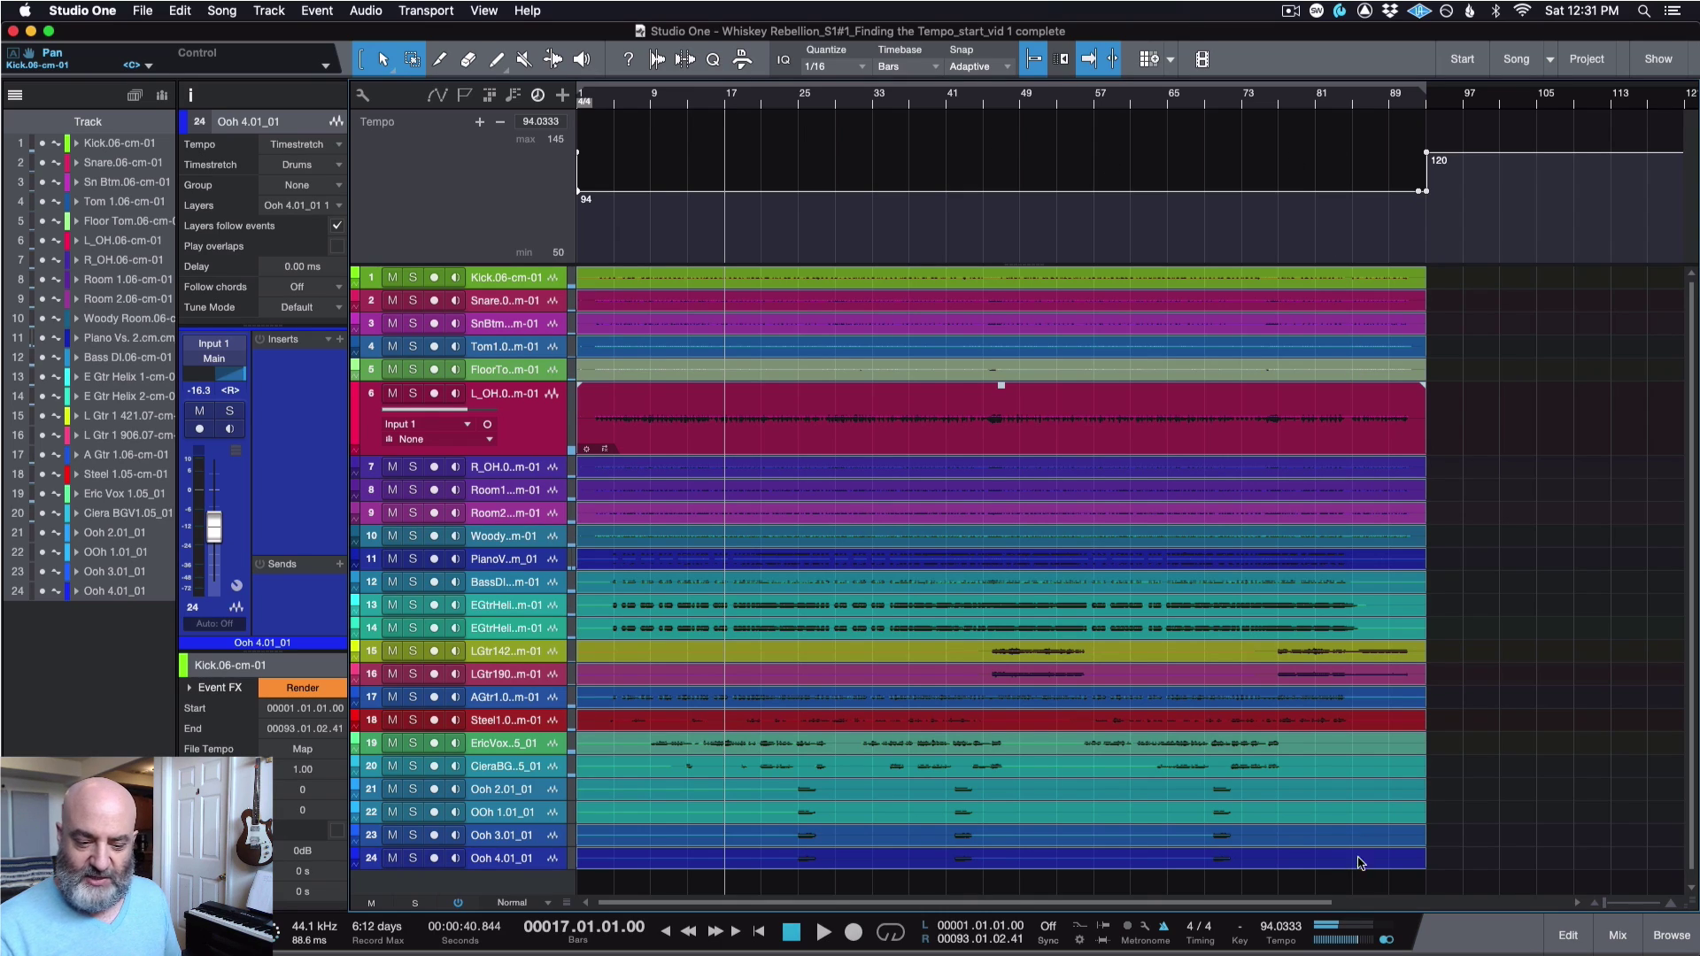
# Step: Change the final tempo point near bar 89 from 94.1902 to exactly 94 BPM
pyautogui.rightClick(1419, 191)
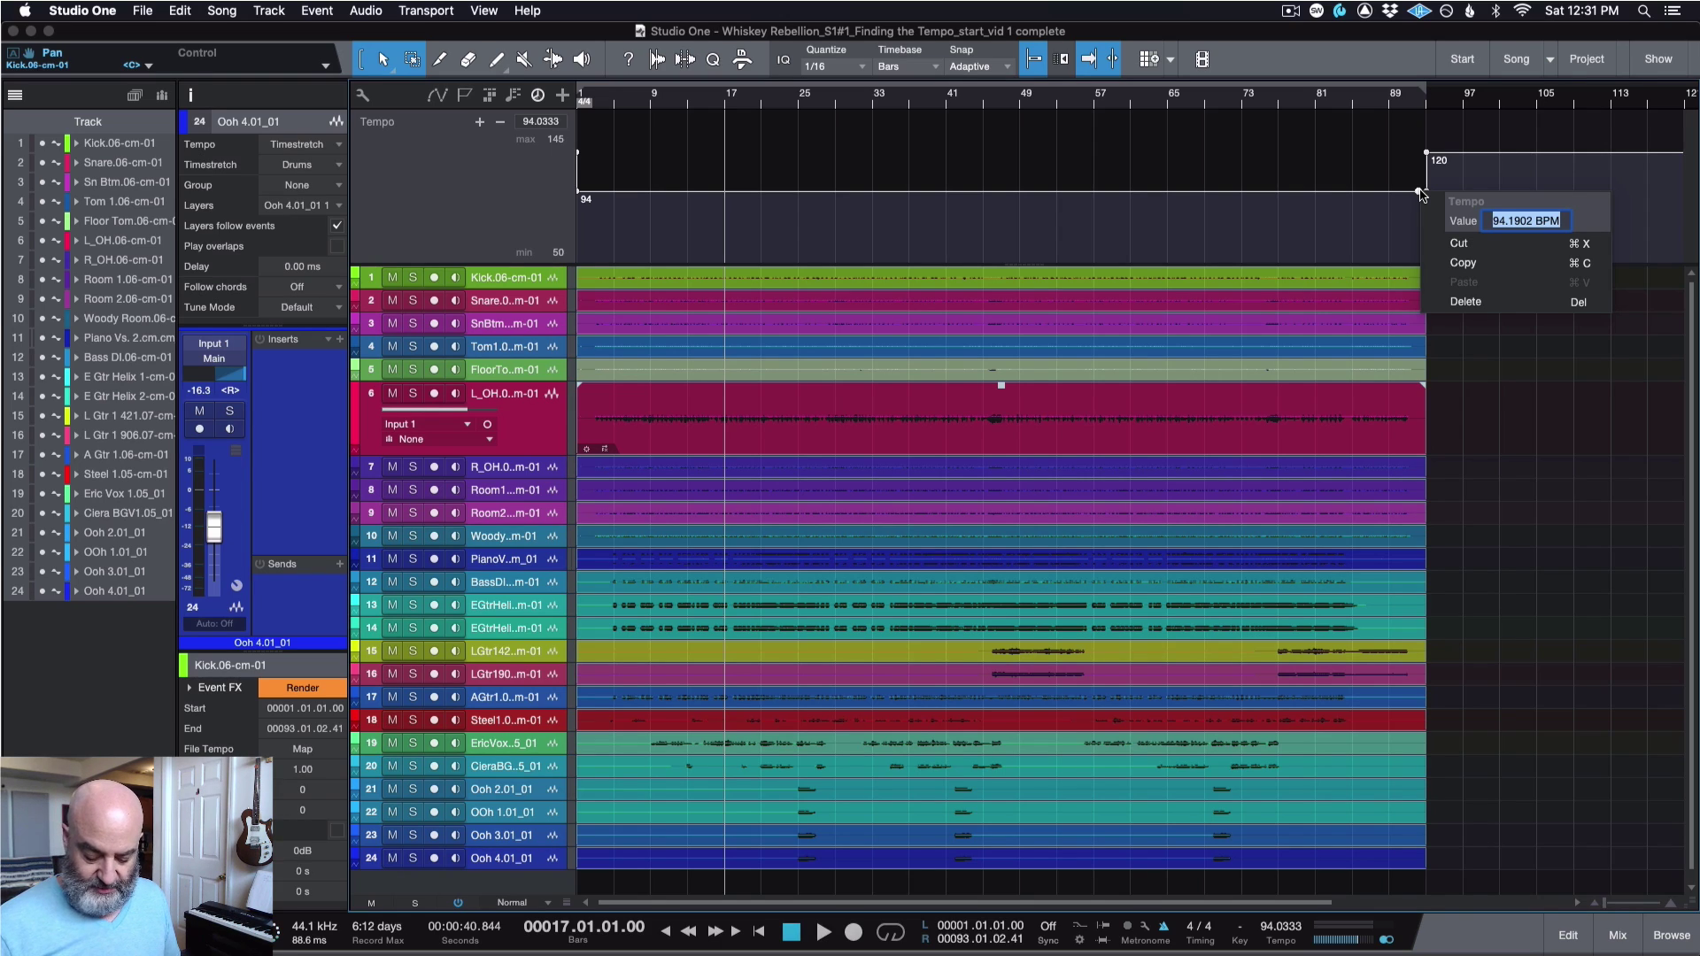
pyautogui.write('94')
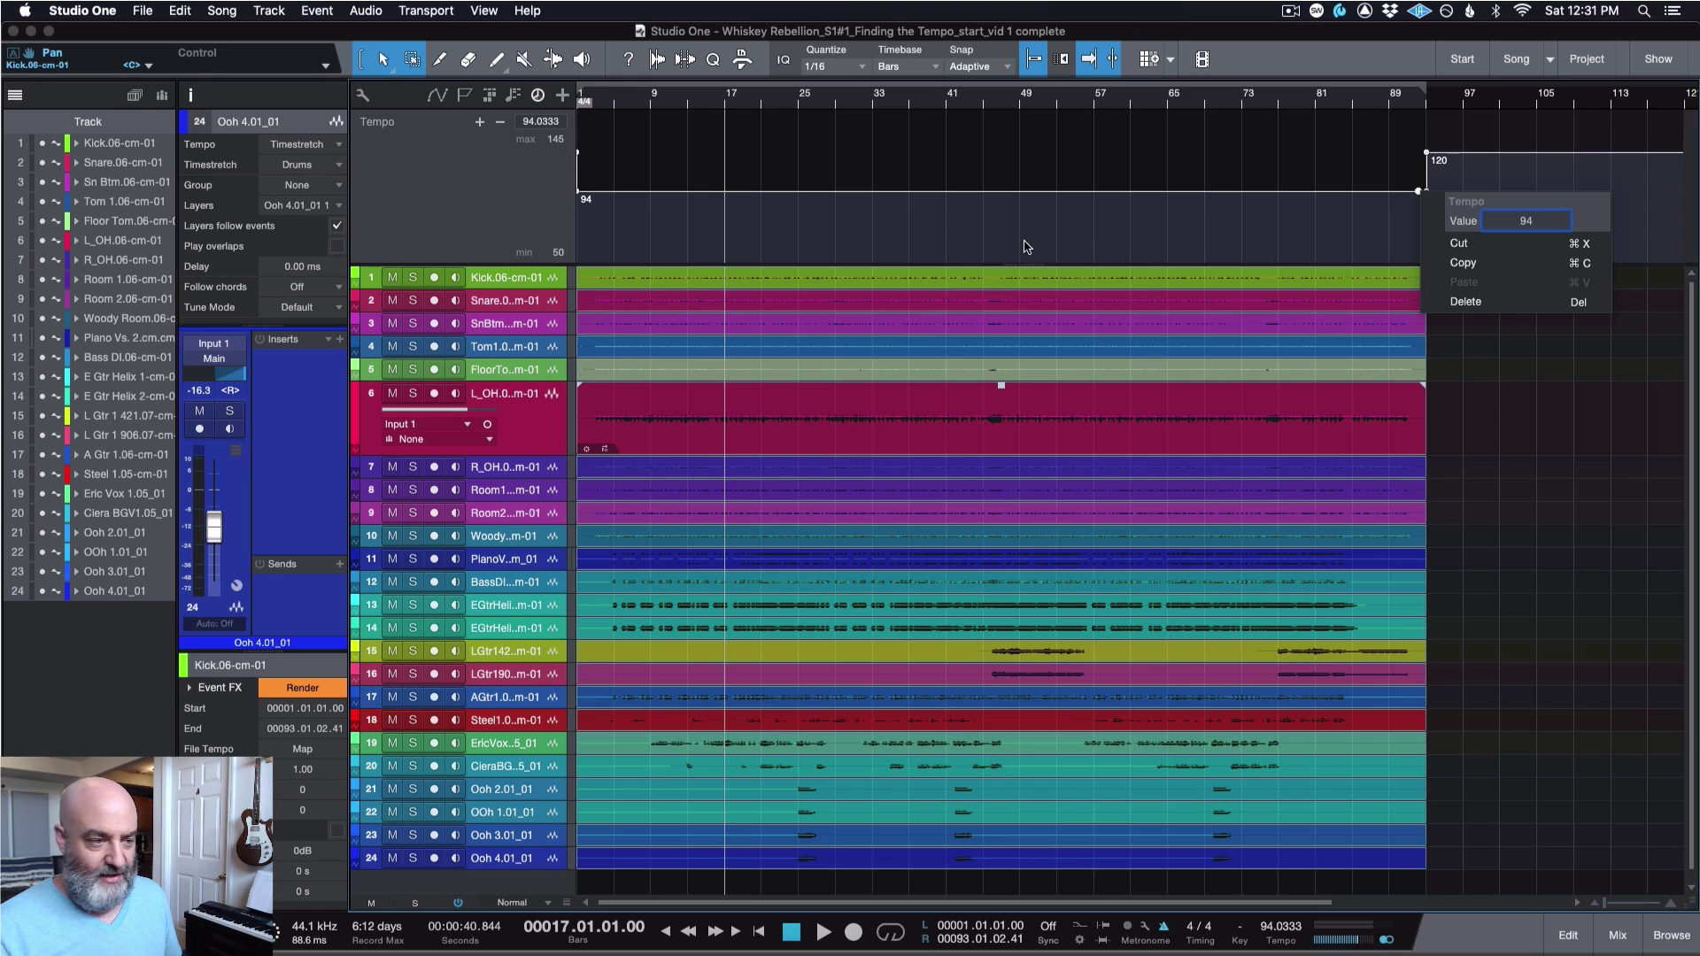
pyautogui.press('Return')
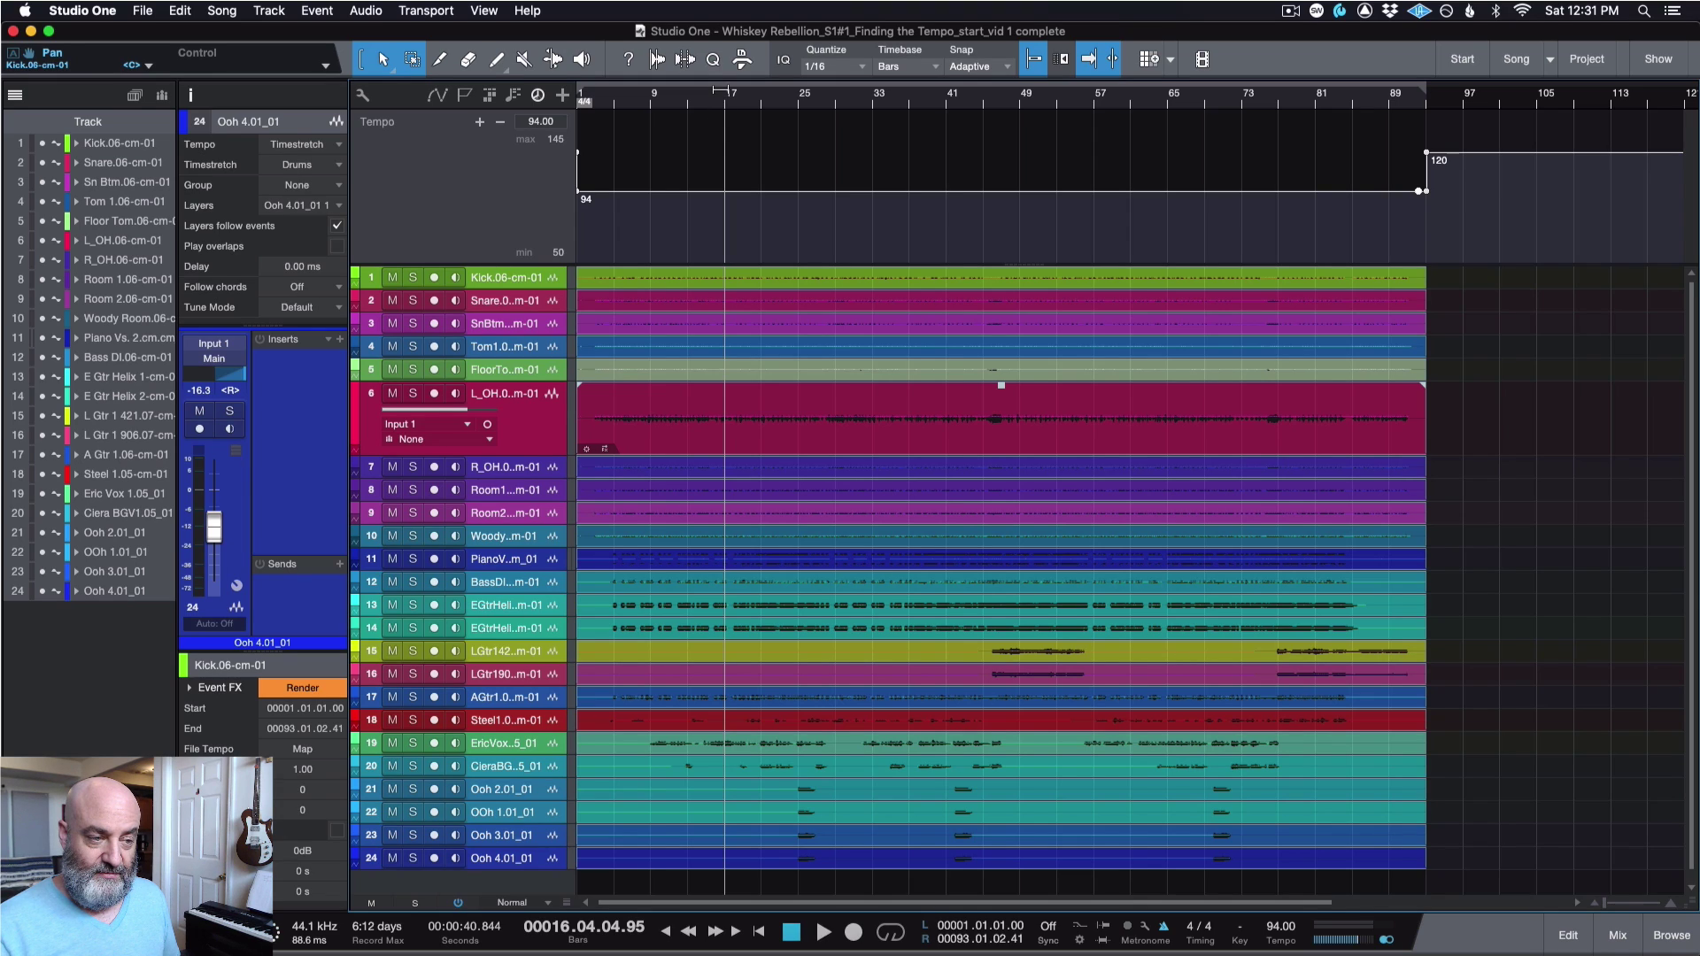
pyautogui.press('space')
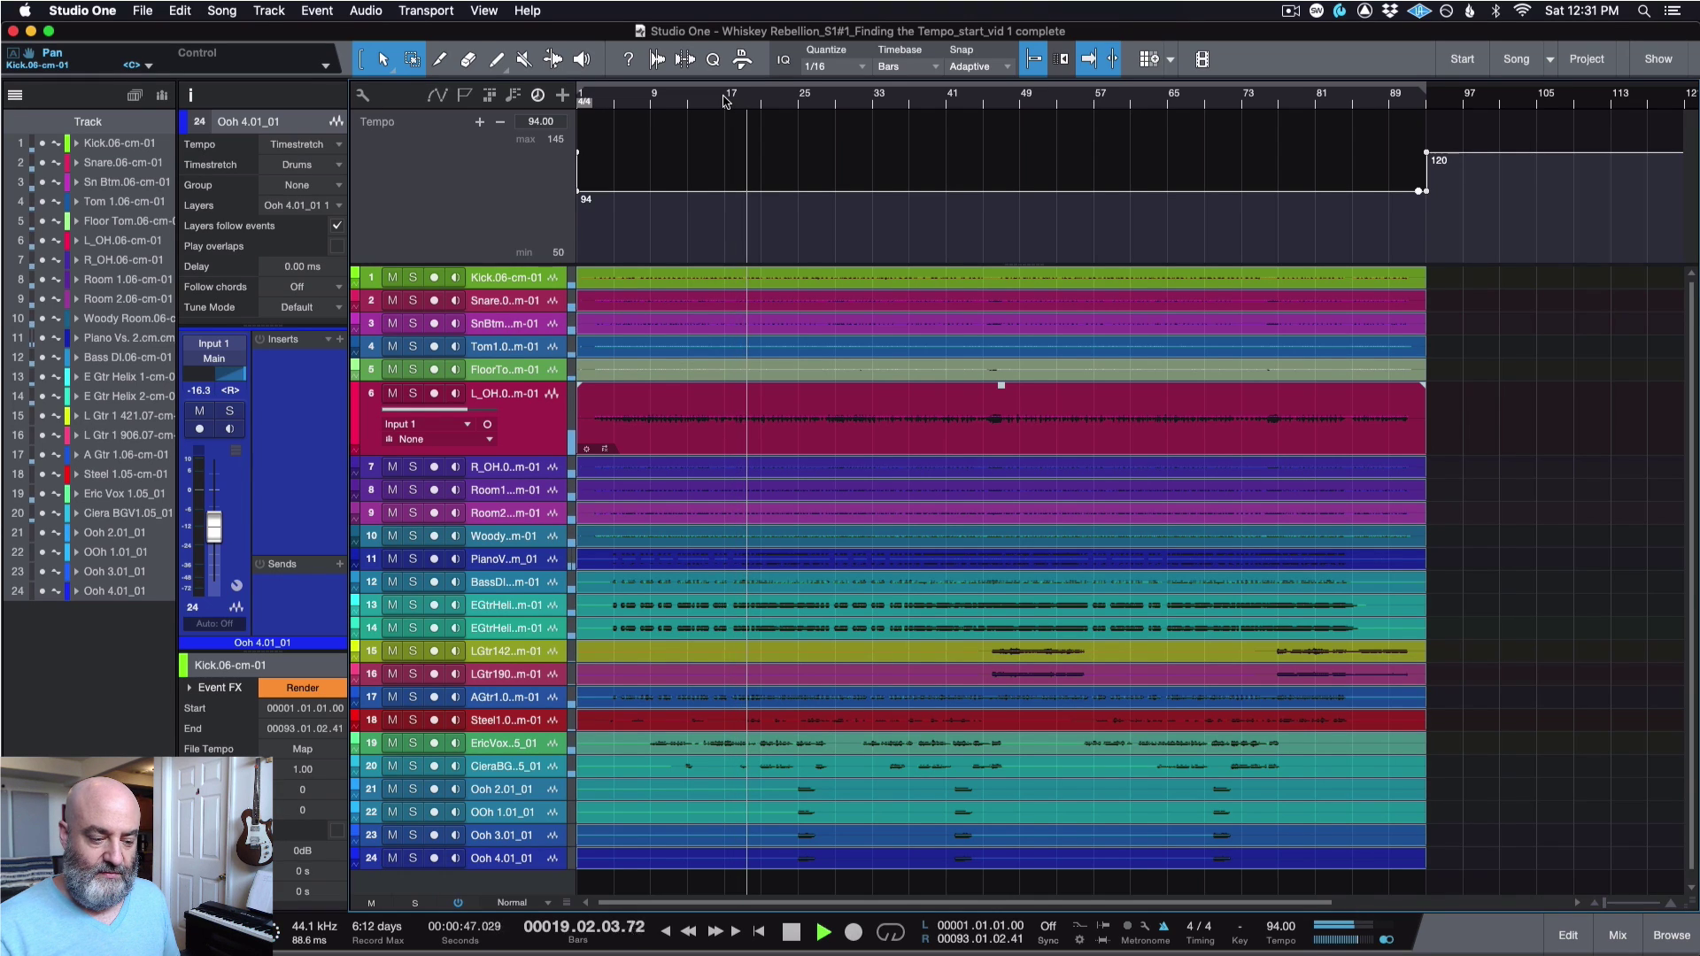
pyautogui.press('space')
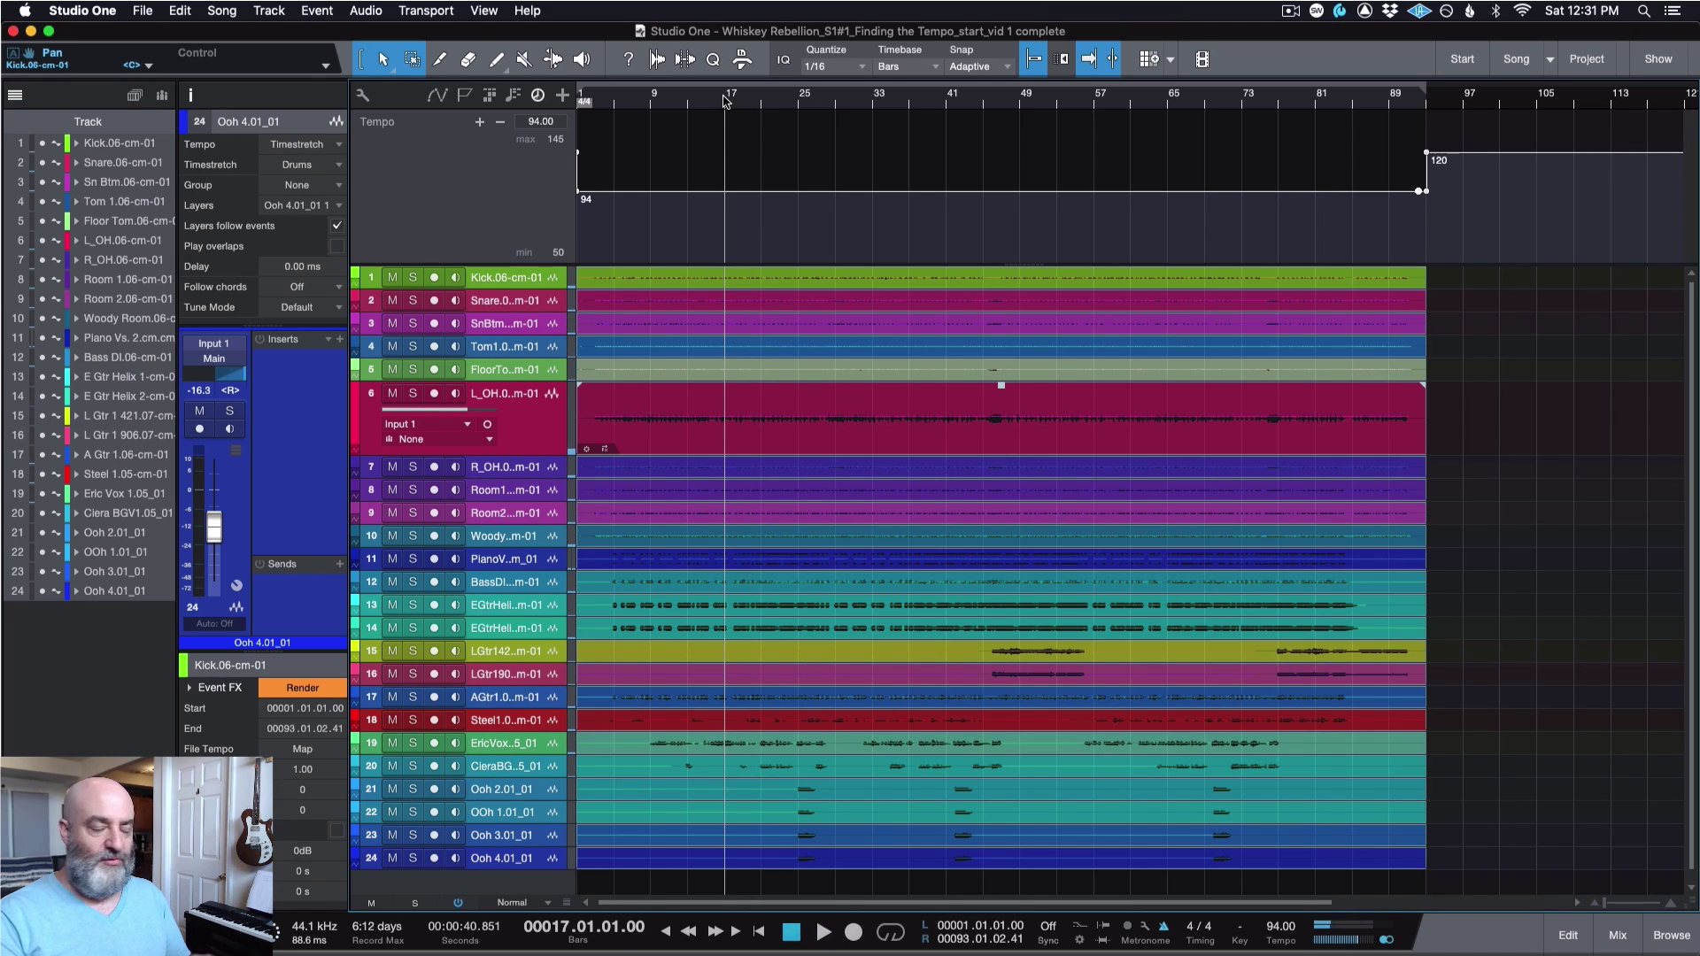